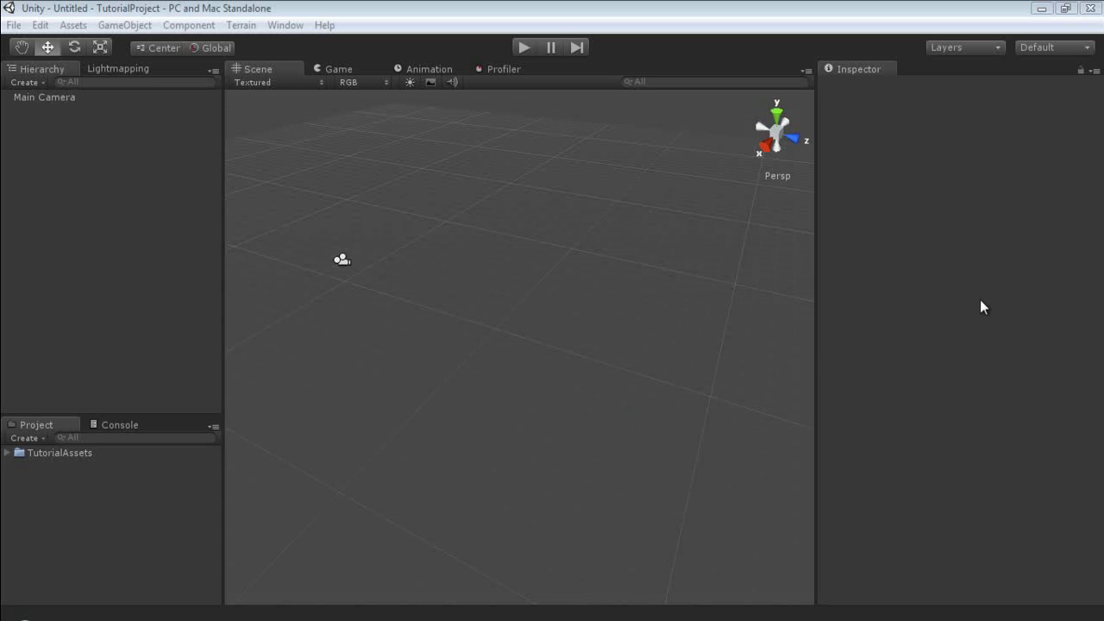
Narrow the Inspector and Hierarchy panels so the Scene view gets wider
left_click_drag(816, 348, 891, 349)
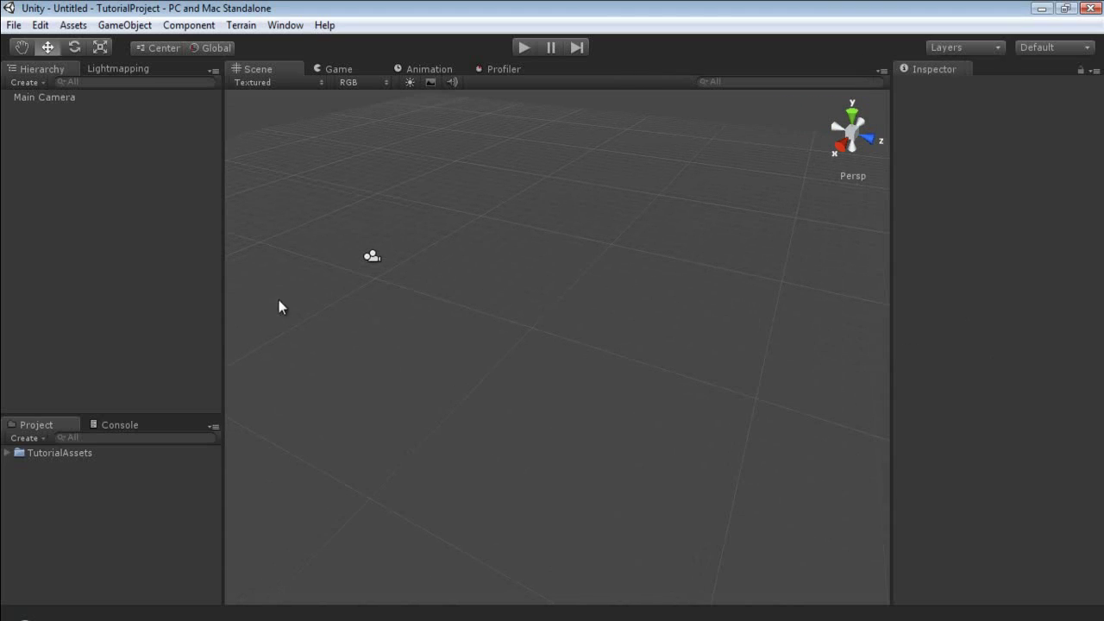
left_click_drag(223, 271, 149, 273)
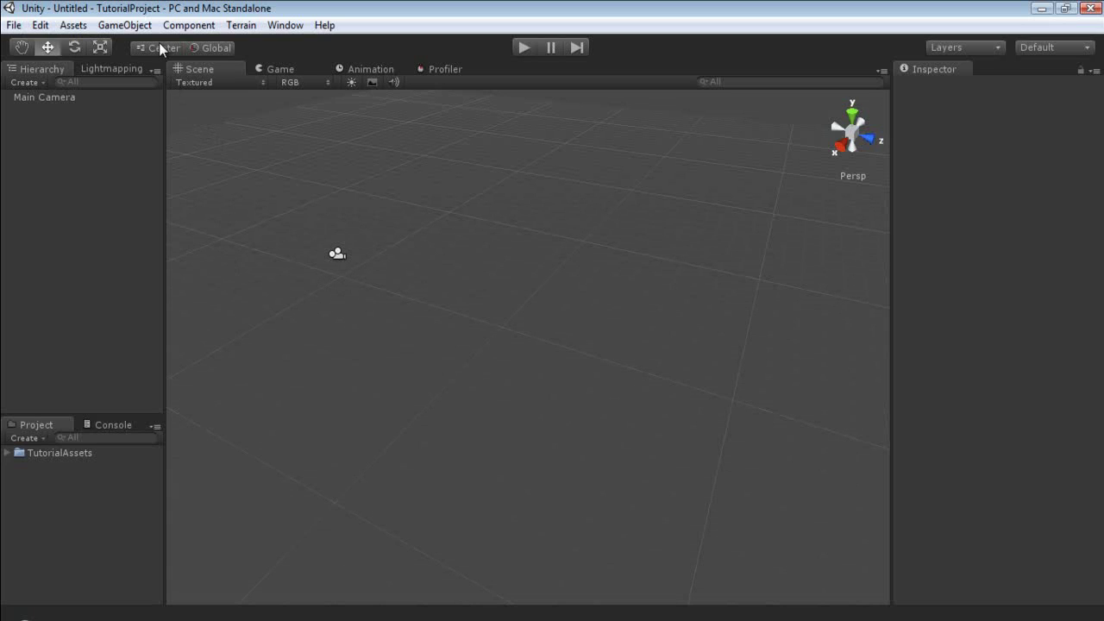
Add a cube via GameObject > Create Other > Cube and place it at the origin
left_click(129, 25)
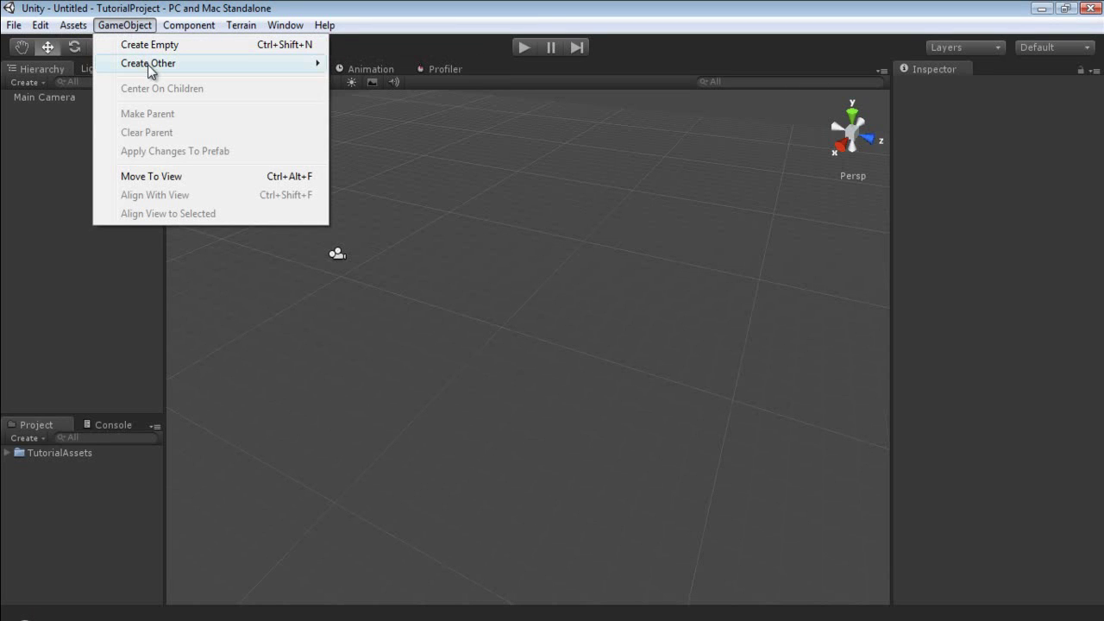
mouse_move(238, 63)
left_click(410, 225)
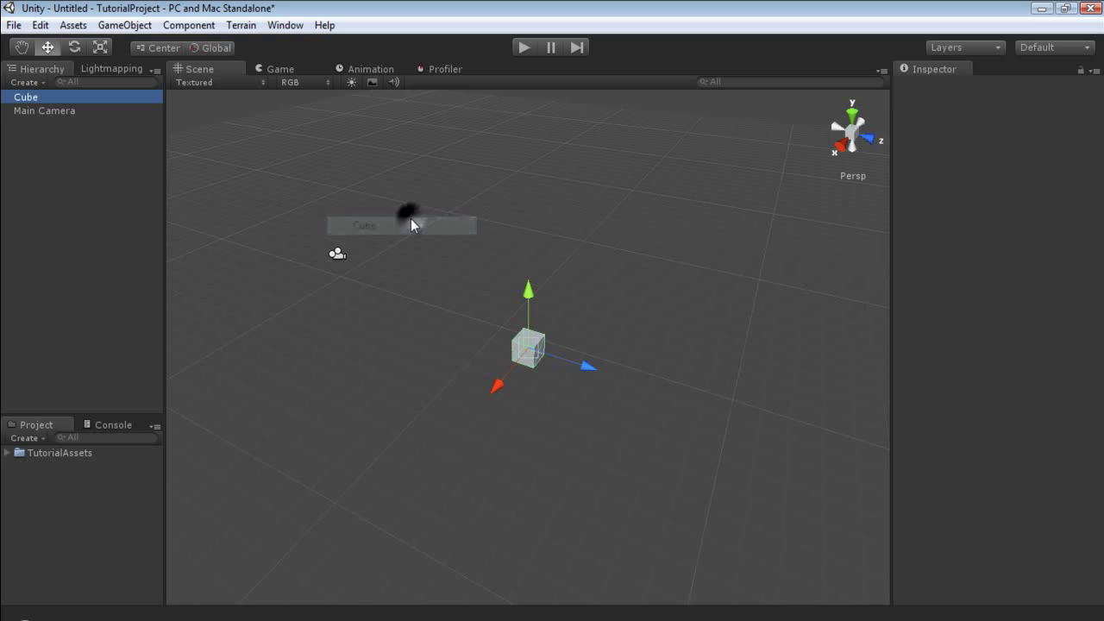
left_click(940, 148)
type("0")
key("Tab")
type("0")
key("Tab")
type("0")
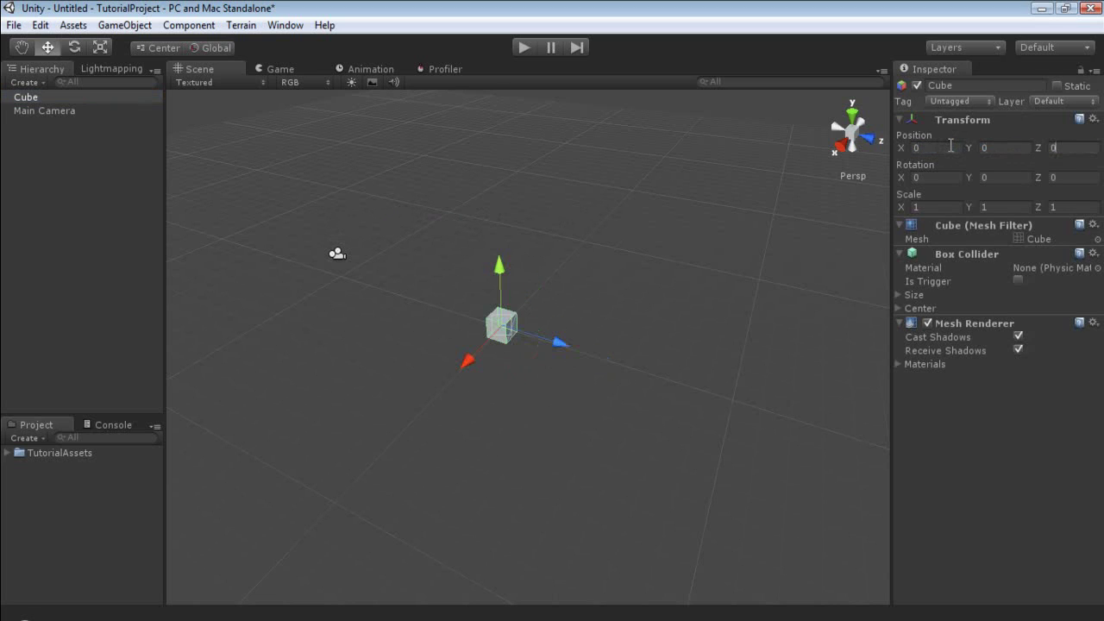
Scale the cube to 10 × 0.1 × 10 to form a flat floor slab
left_click(925, 207)
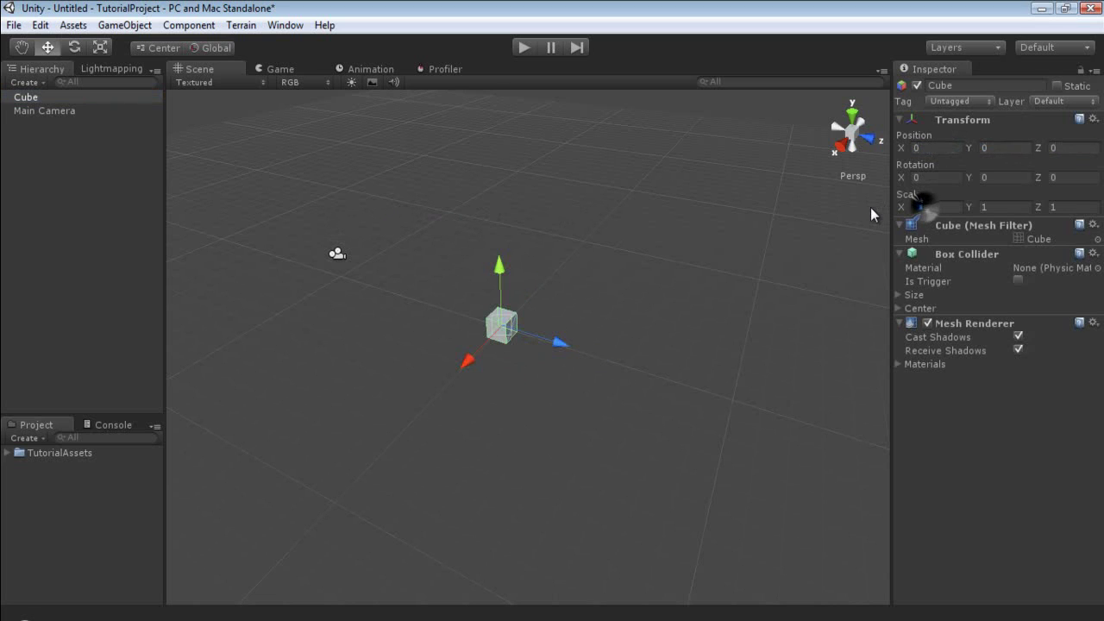
type("10")
key("Tab")
type("0.1")
key("Tab")
type("10")
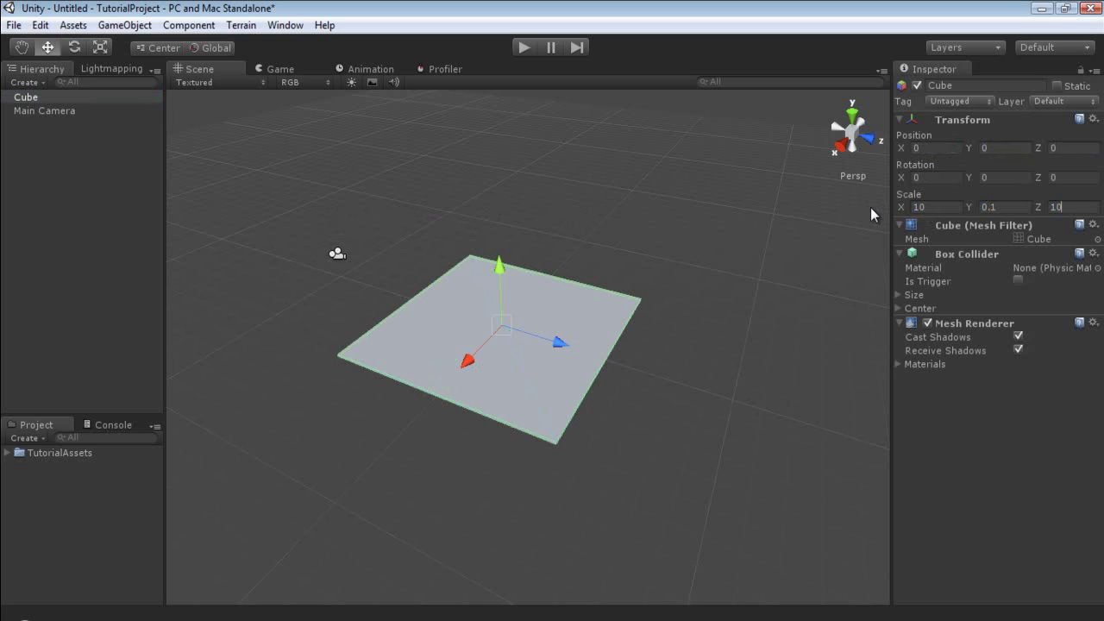
left_click(715, 285)
left_click_drag(715, 285, 844, 271, "alt")
Add a second cube and set its position to 0, 0, 0
scroll(844, 270, "down", 5)
left_click_drag(779, 308, 716, 280, "alt")
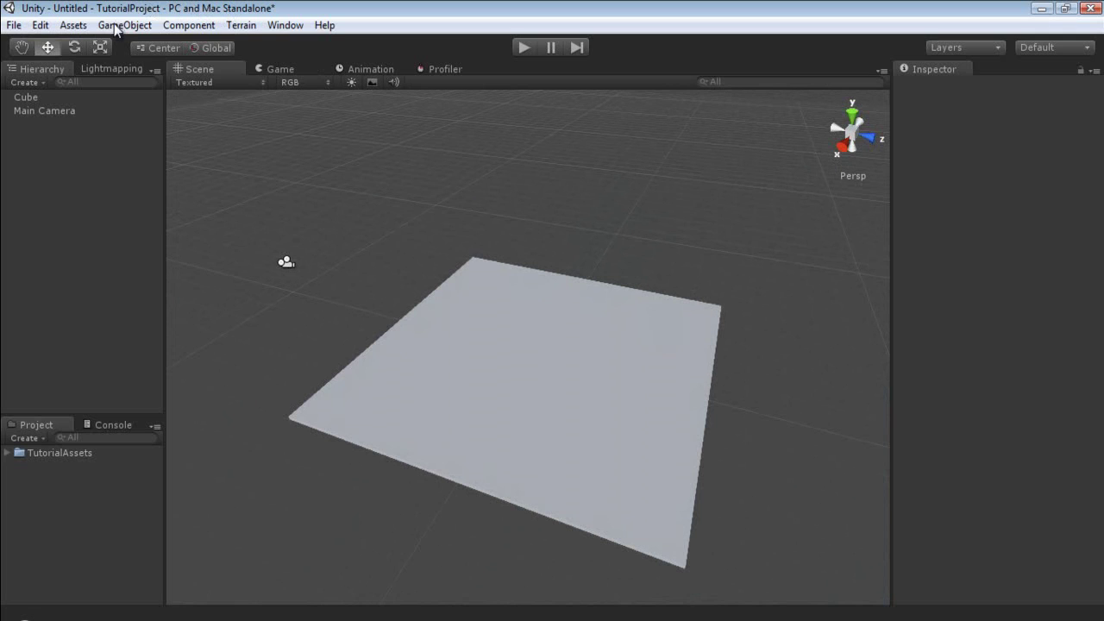
left_click(115, 26)
mouse_move(153, 66)
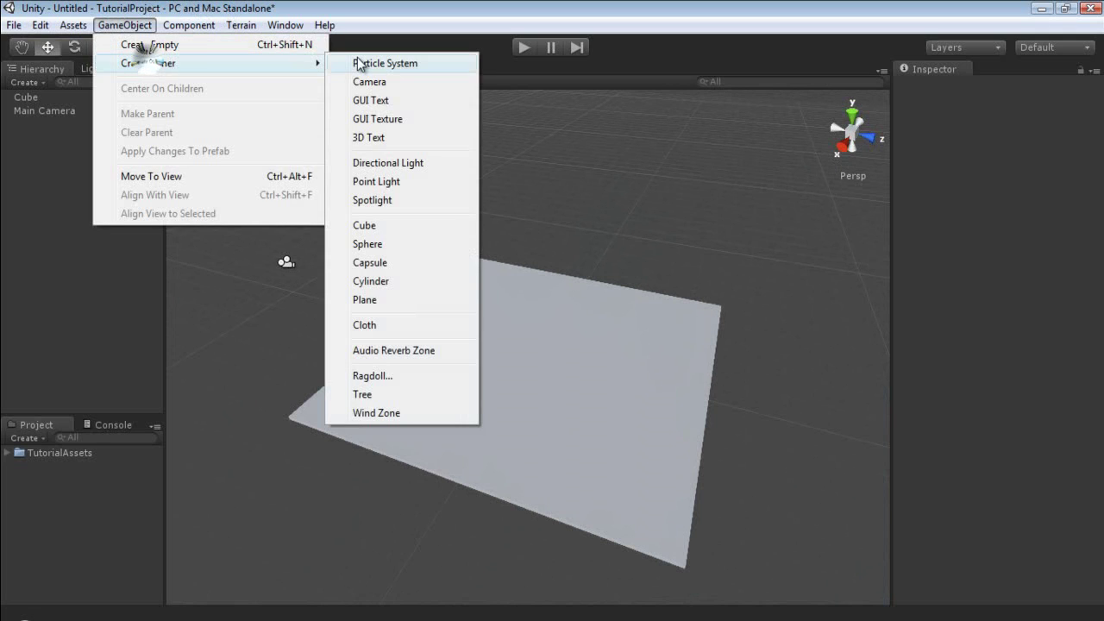
left_click(386, 226)
left_click(955, 151)
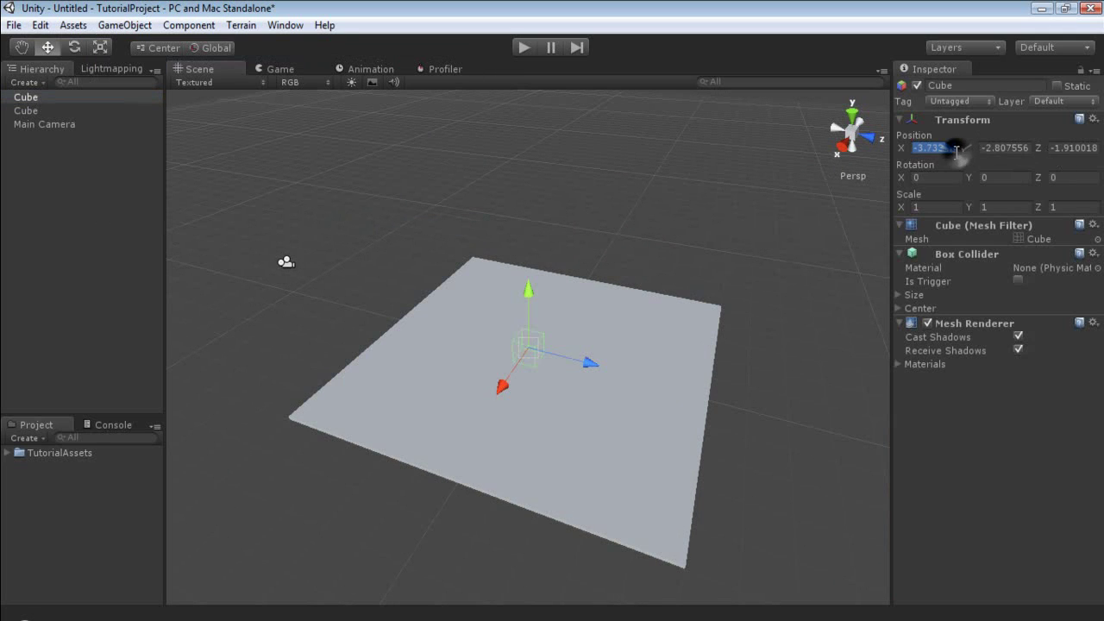
type("0")
key("Tab")
type("0")
key("Tab")
type("0")
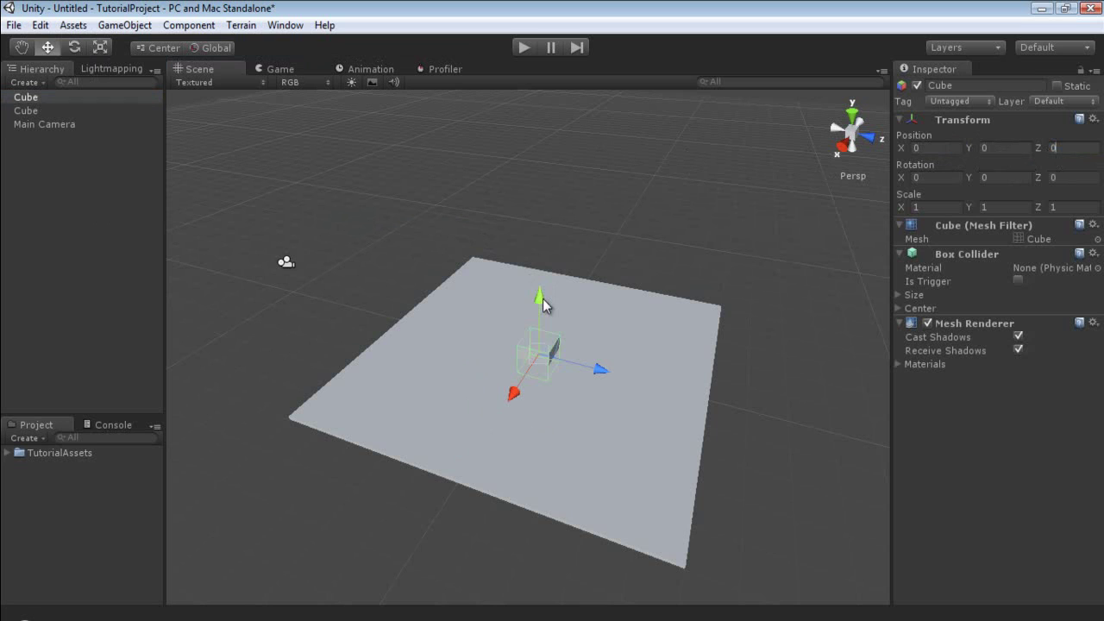
Raise the second cube along Y so it rests on top of the floor slab
left_click_drag(543, 304, 542, 274)
scroll(608, 292, "up", 5)
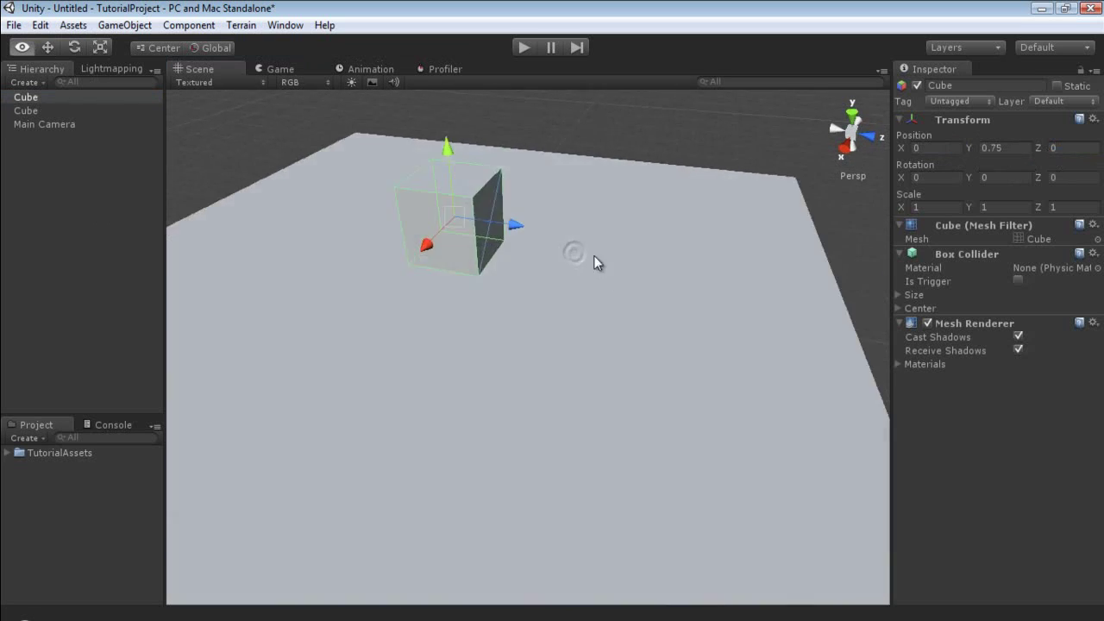
scroll(594, 256, "up", 5)
left_click_drag(480, 125, 475, 222)
scroll(416, 146, "down", 5)
Duplicate the raised cube, slide the copy along Z, then delete the copy
key("ctrl+d")
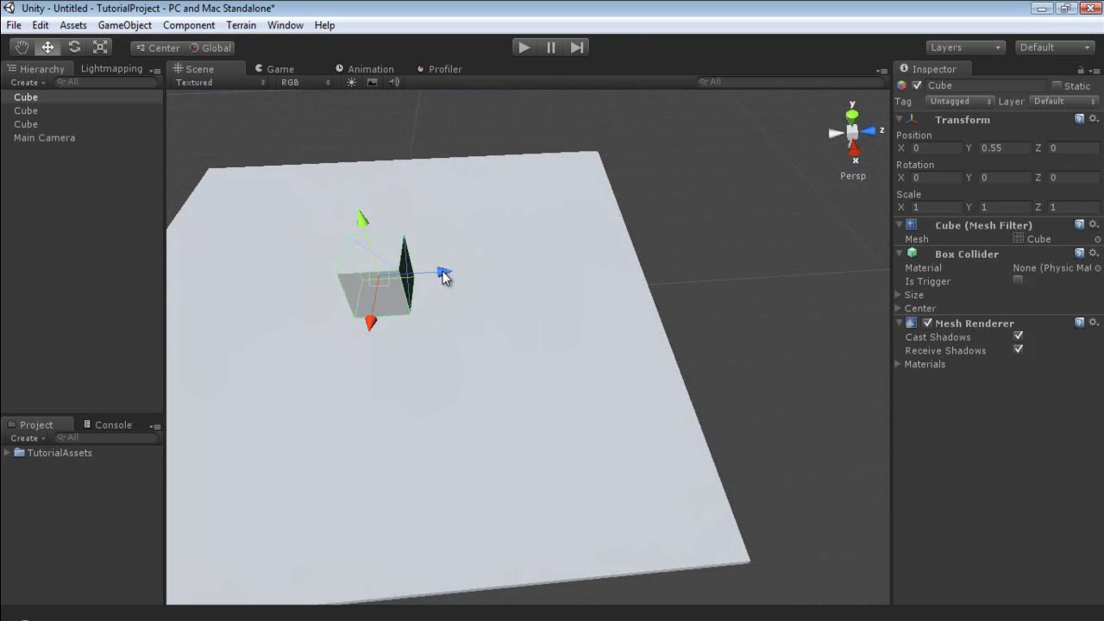
left_click_drag(442, 274, 500, 272)
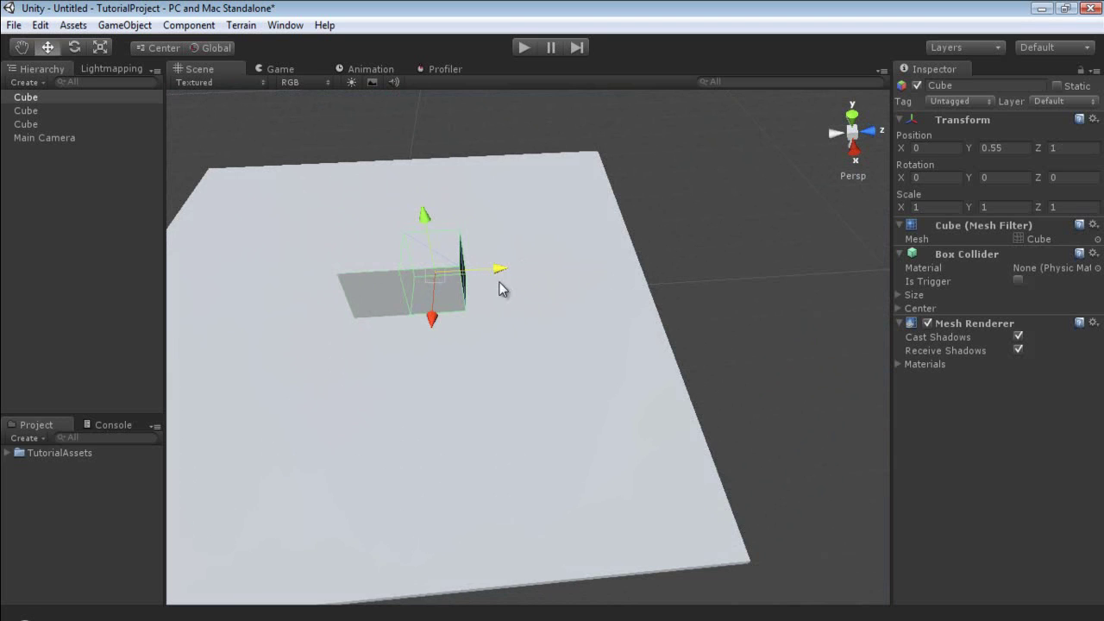
key("Delete")
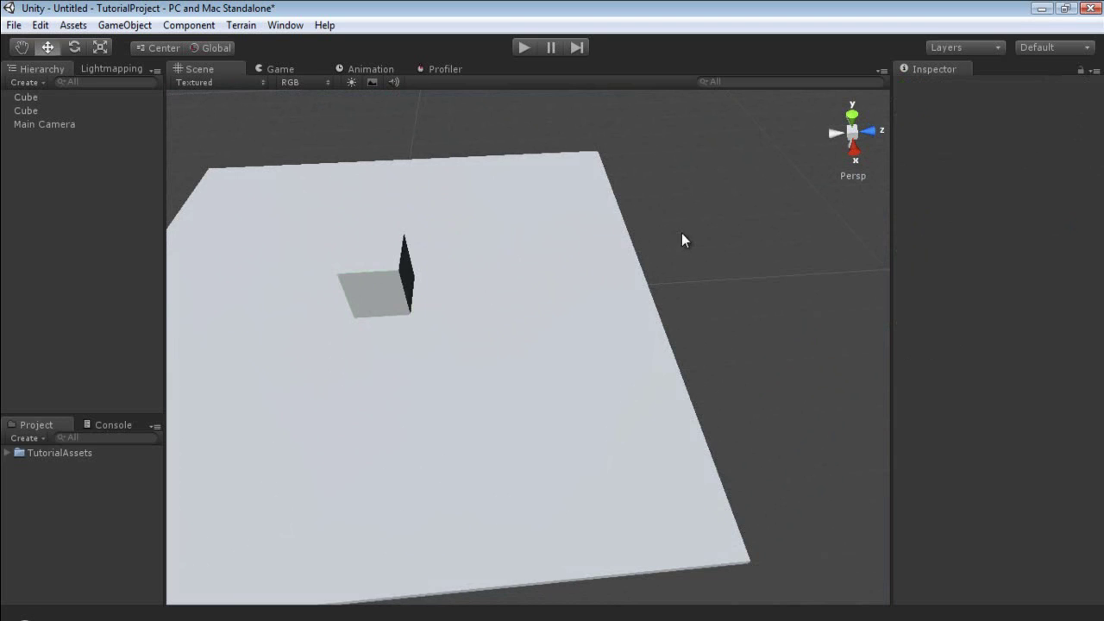
left_click_drag(681, 240, 556, 209, "alt")
Apply DevTextureGray_d to the floor slab and set its tiling to 10 × 10
left_click(51, 453)
left_click(8, 453)
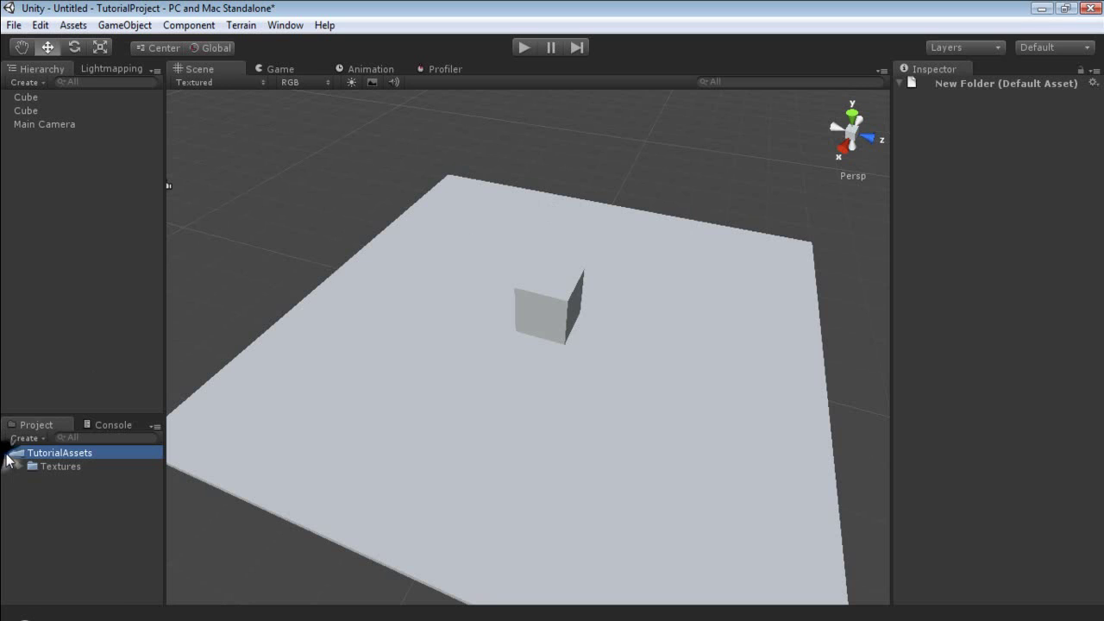
left_click(19, 466)
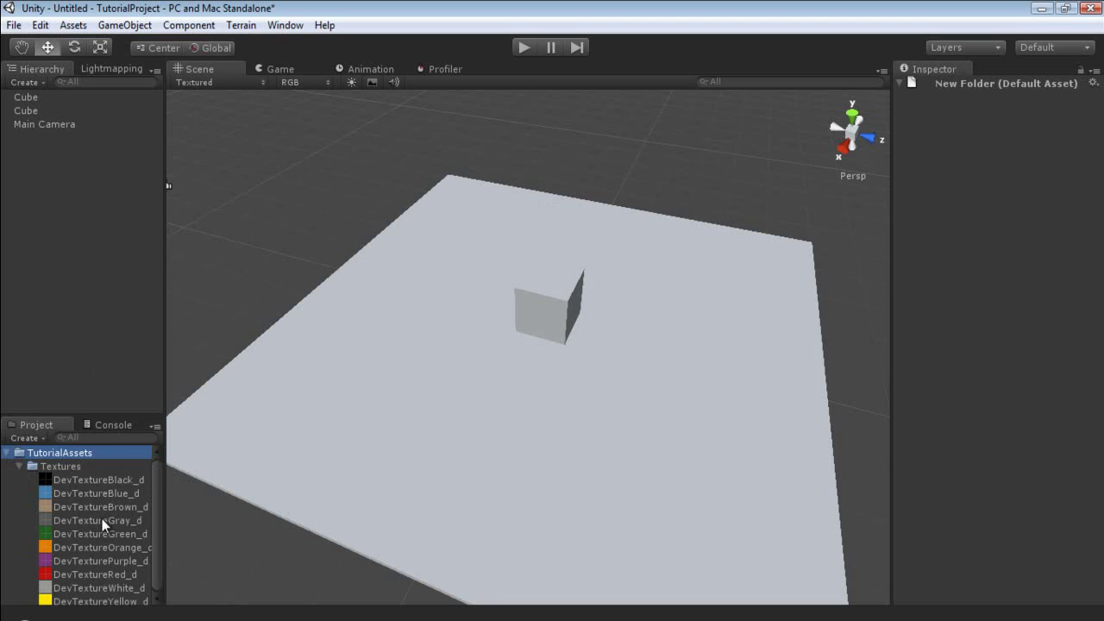
left_click_drag(102, 518, 409, 419)
left_click(463, 409)
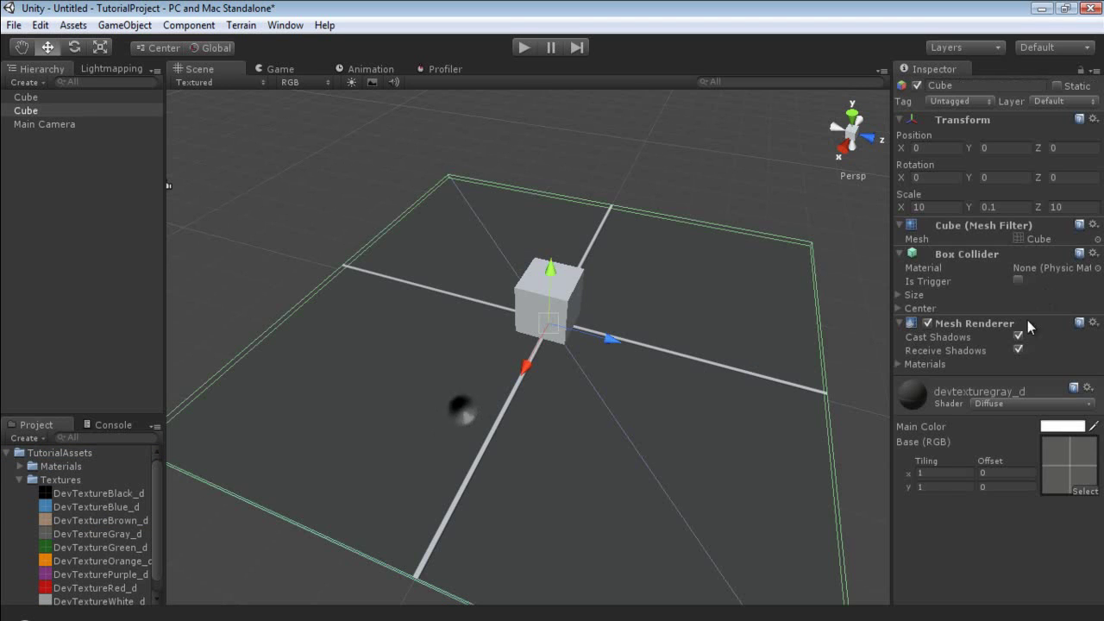
left_click(935, 473)
type("10")
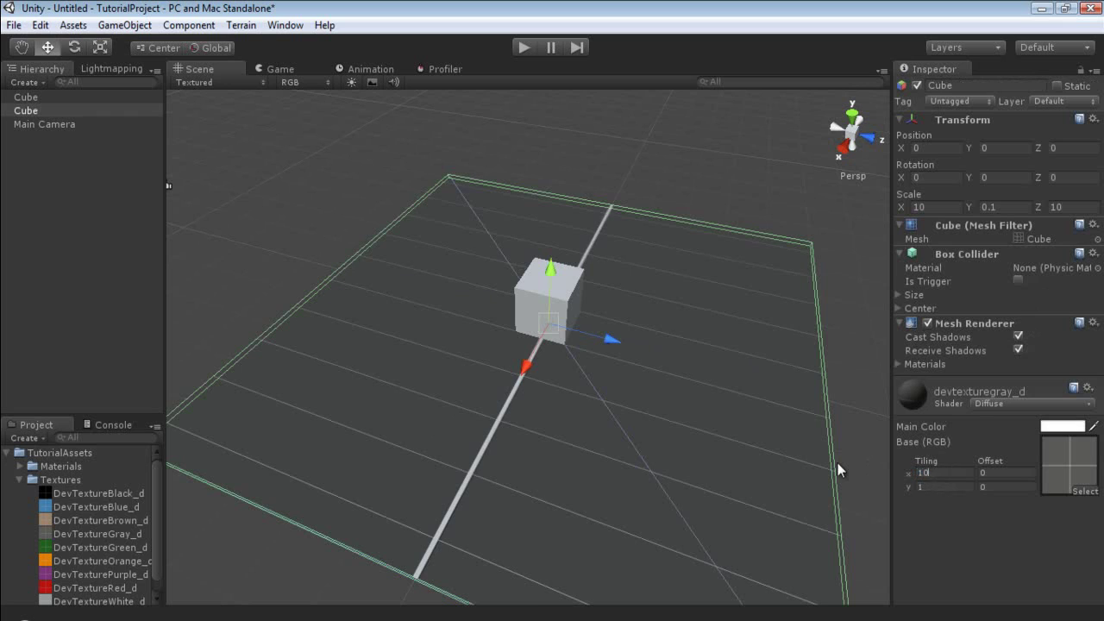
key("Tab")
type("10")
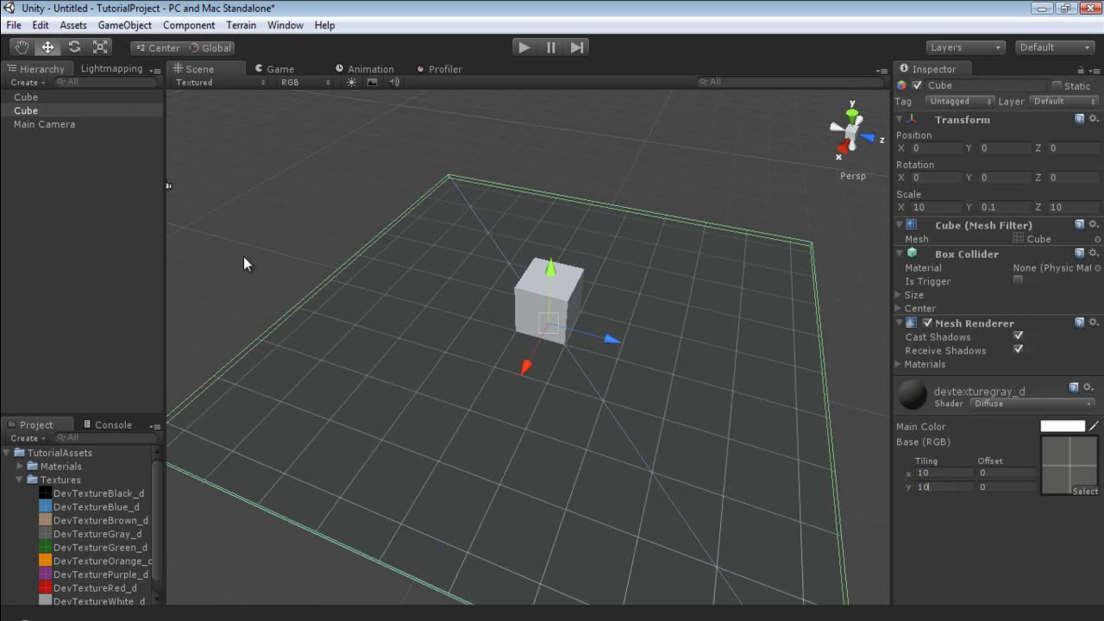
Apply DevTextureGreen_d to the small cube and set its tiling to 2 × 2
left_click_drag(75, 547, 569, 286)
left_click(568, 286)
left_click(934, 473)
type("2")
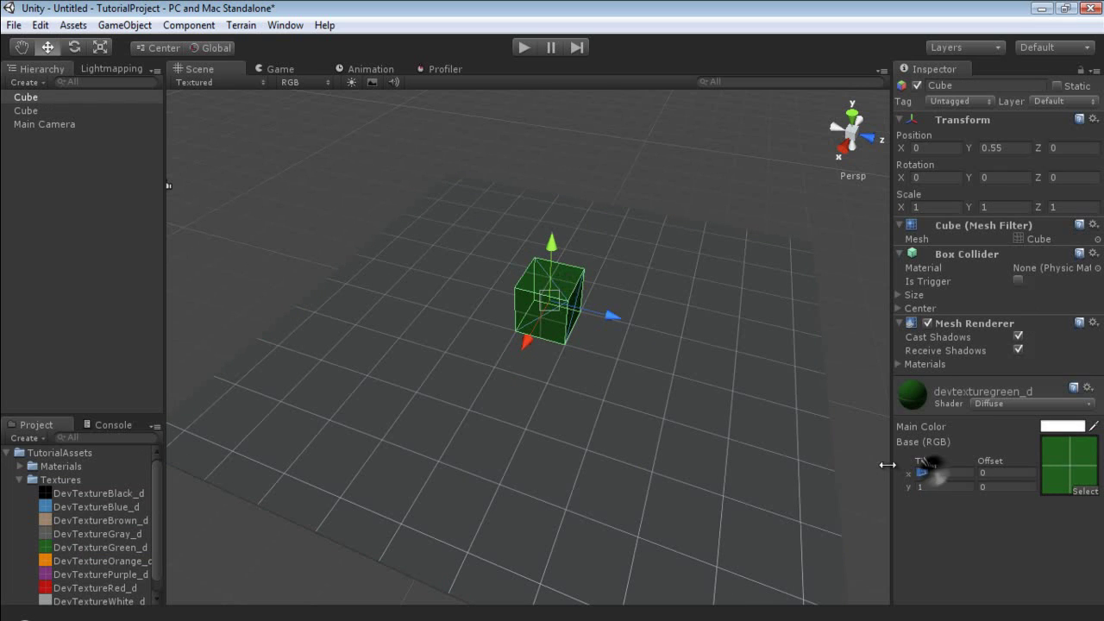
key("Tab")
type("2")
left_click(464, 263)
left_click(552, 298)
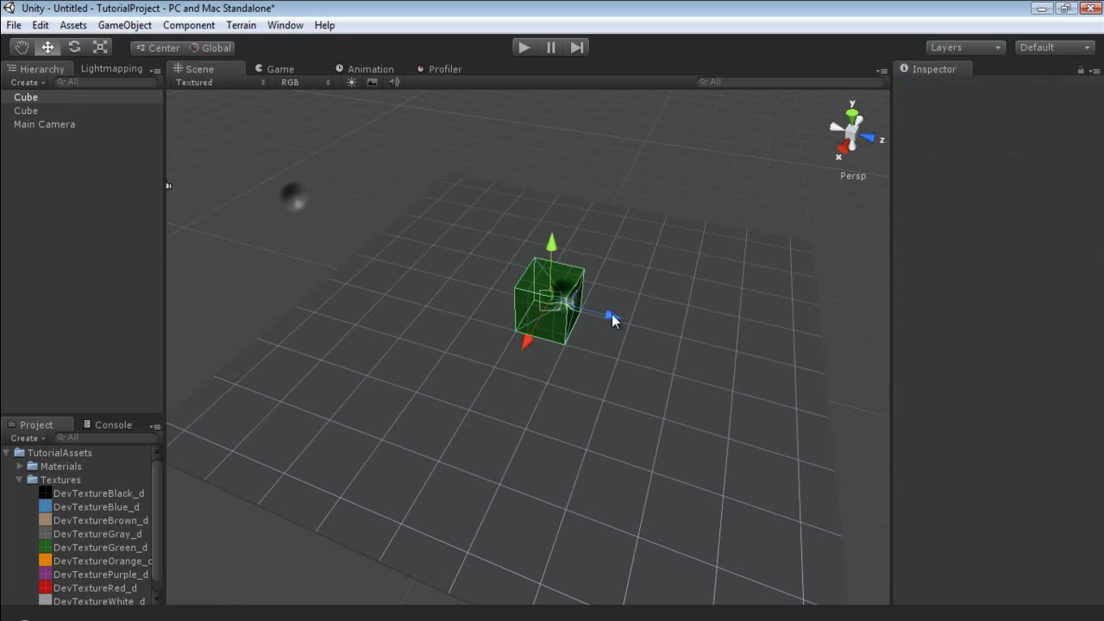
Duplicate the green cube along Z and X, then delete one extra copy
key("ctrl+d")
left_click_drag(609, 313, 652, 324)
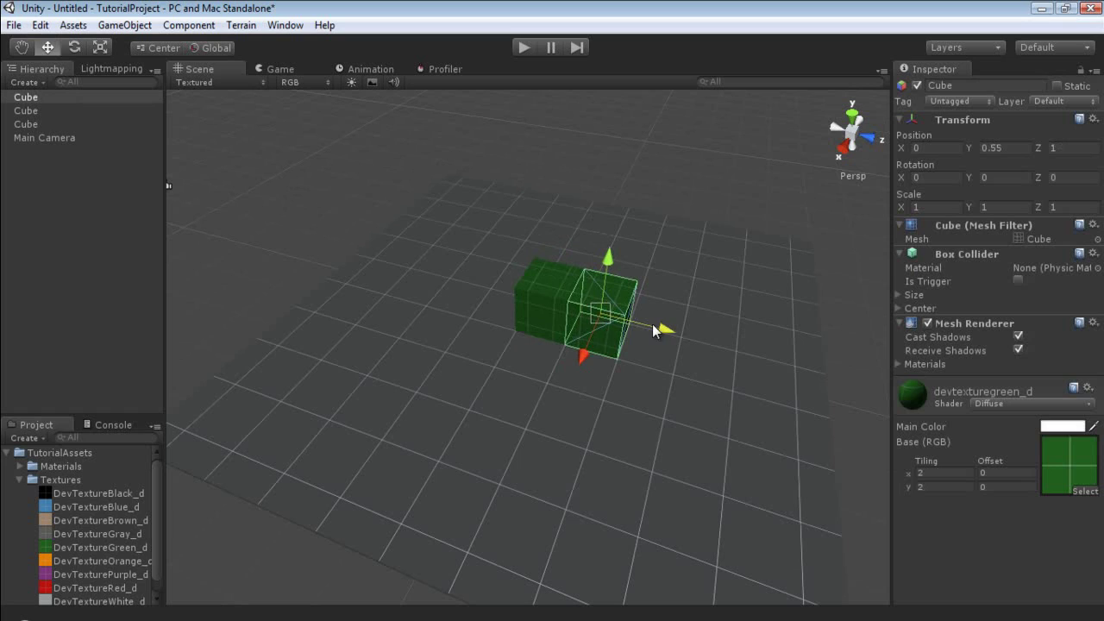
key("ctrl+d")
left_click_drag(584, 355, 322, 187)
scroll(433, 247, "down", 5)
left_click_drag(434, 246, 412, 239, "alt")
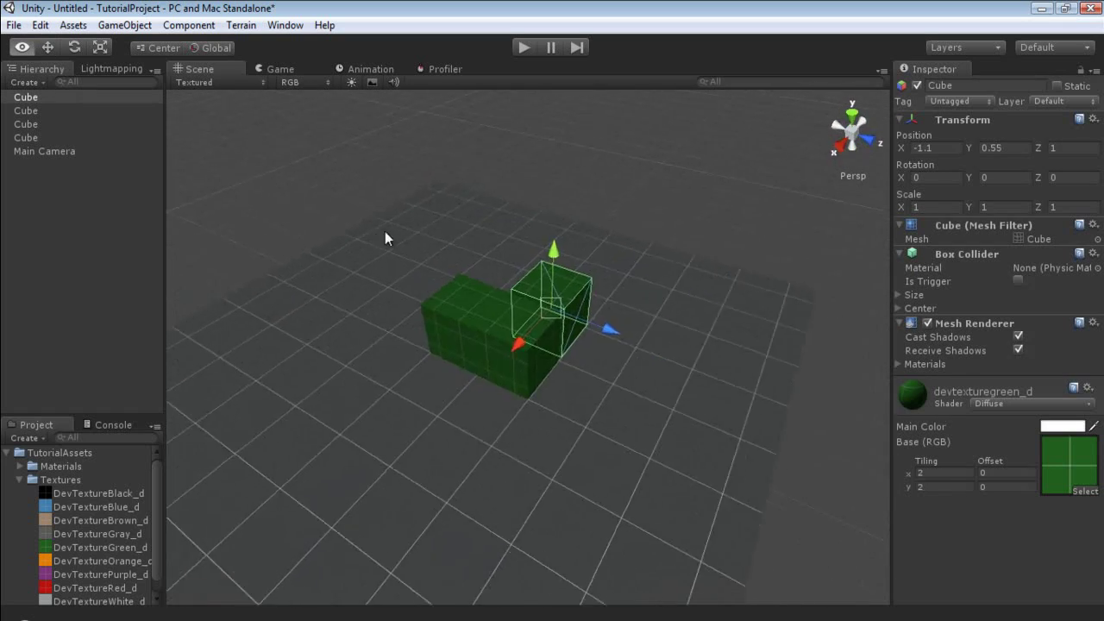
scroll(412, 239, "down", 2)
key("Delete")
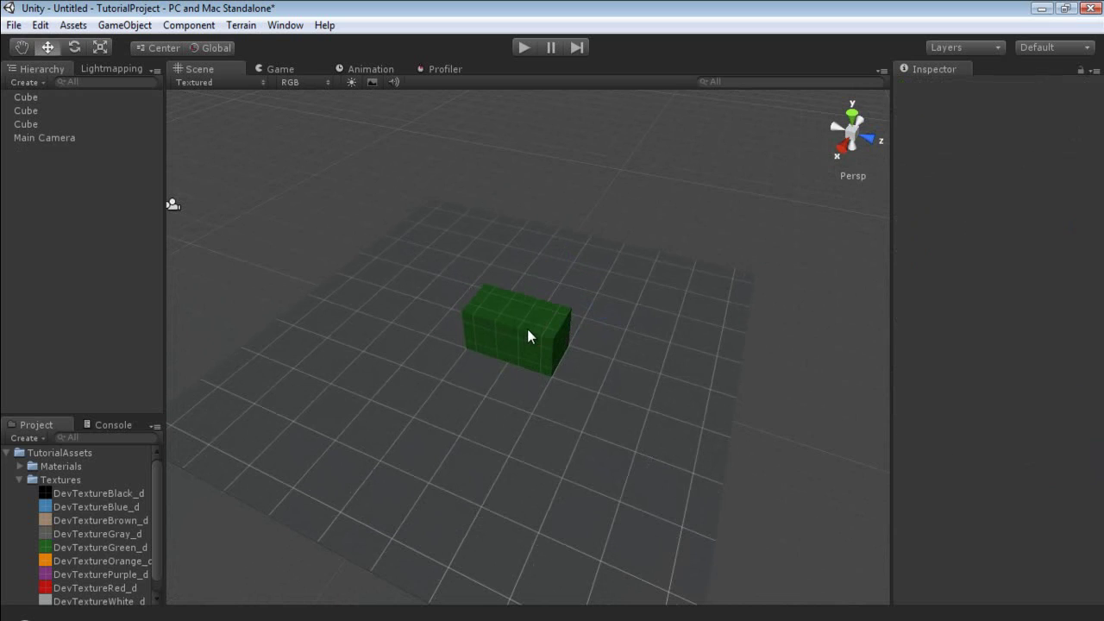
Delete the remaining extra cube, then mark the green cube and the floor slab Static
left_click(527, 329)
key("Delete")
left_click(507, 321)
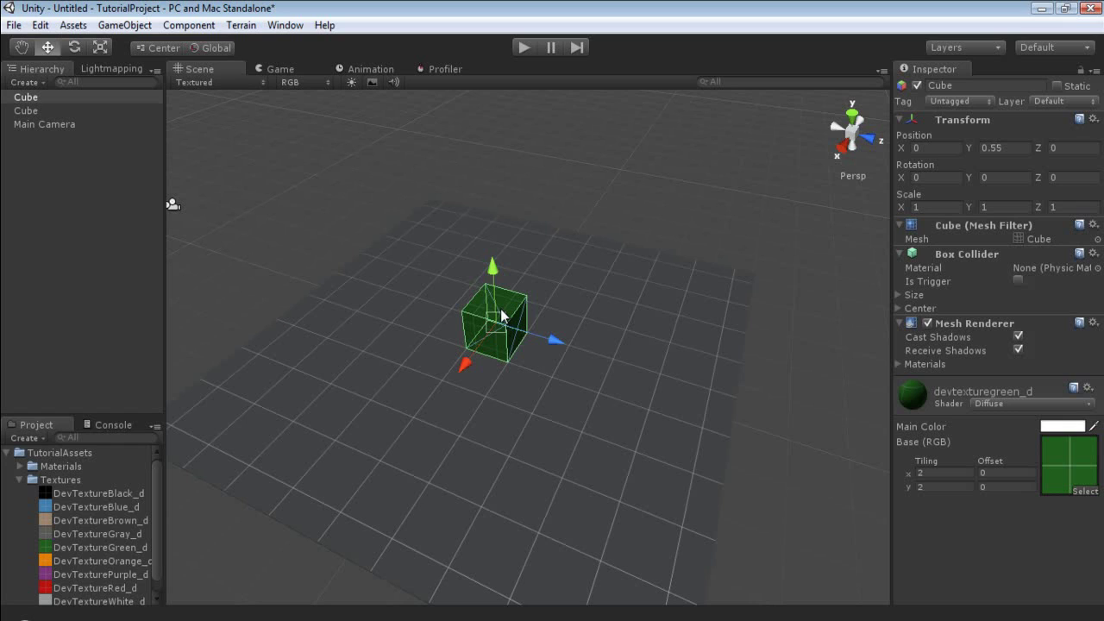
left_click(1058, 85)
left_click(505, 426)
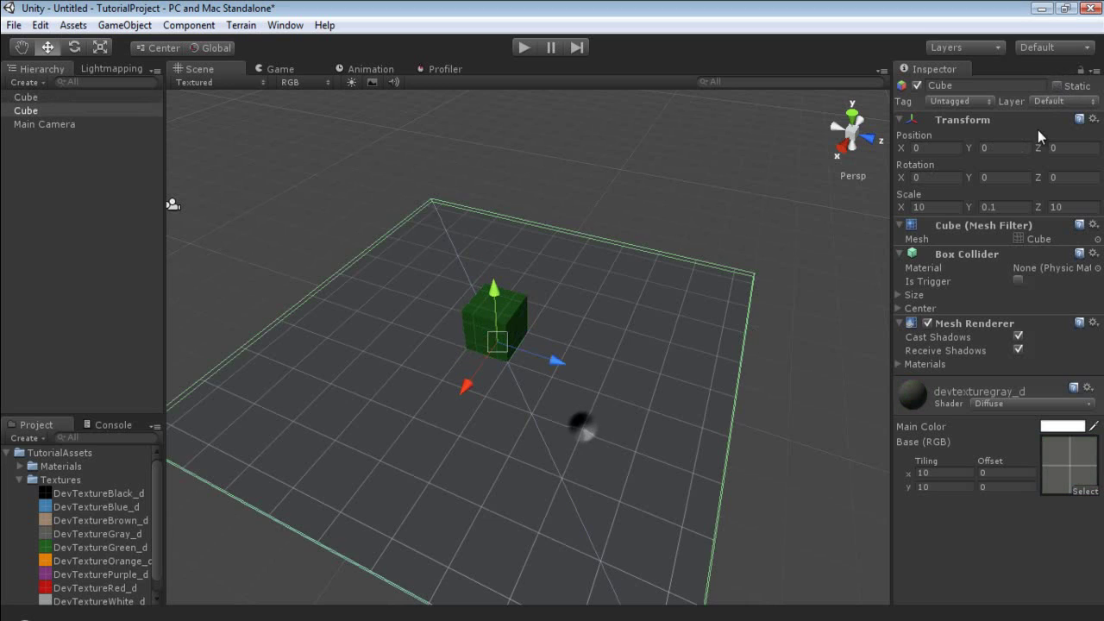
left_click(1057, 85)
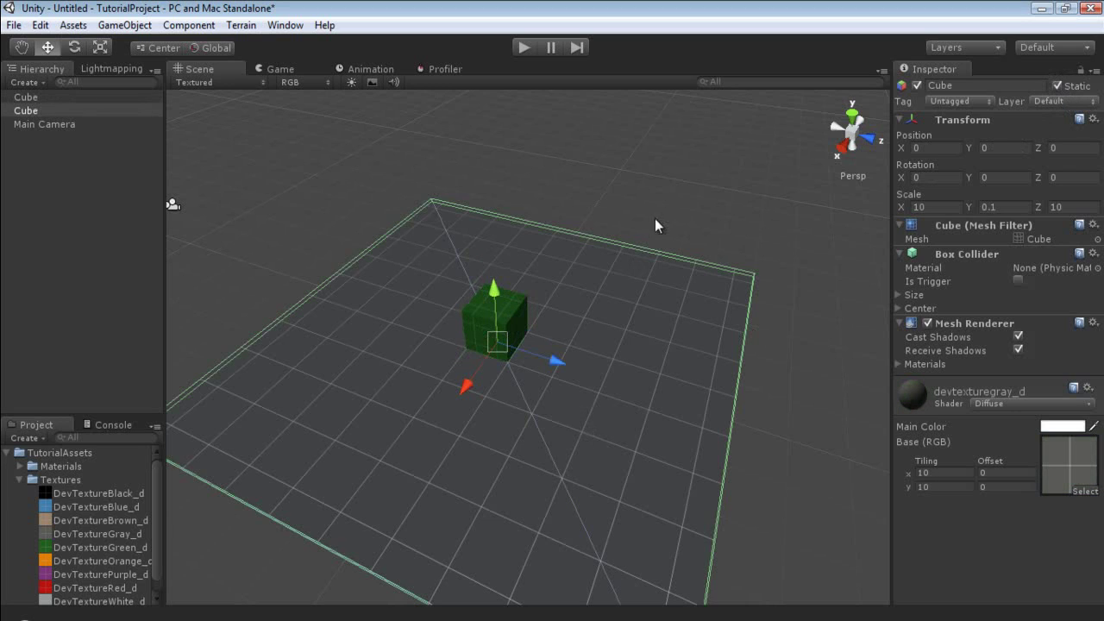
Duplicate the green cube one unit along Z and stack another copy on top
left_click_drag(546, 286, 535, 301, "alt")
left_click(527, 319)
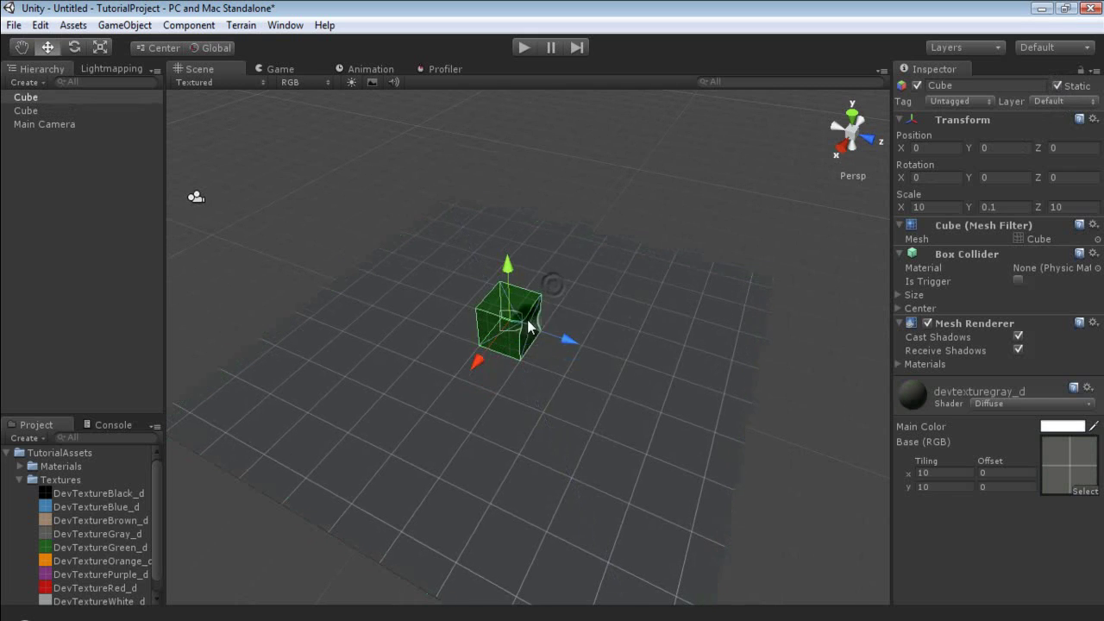
key("ctrl+d")
left_click_drag(568, 336, 605, 347)
key("ctrl+d")
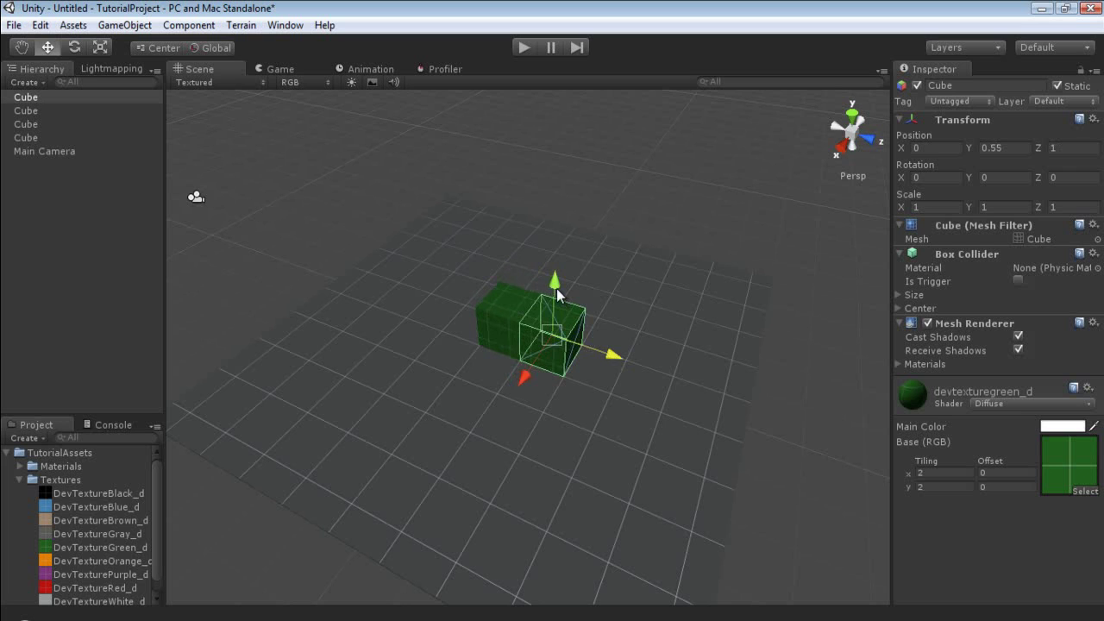
left_click_drag(556, 286, 550, 241)
scroll(552, 328, "up", 5)
left_click_drag(552, 327, 859, 120, "alt")
scroll(859, 120, "down", 3)
mouse_move(582, 218)
left_mouse_down()
mouse_move(587, 193)
mouse_move(589, 206)
left_mouse_up()
Duplicate a lower cube and place the copy beside the others at X 1
left_click(623, 471)
key("ctrl+d")
left_click_drag(608, 447, 653, 492)
left_click_drag(514, 450, 344, 395, "alt")
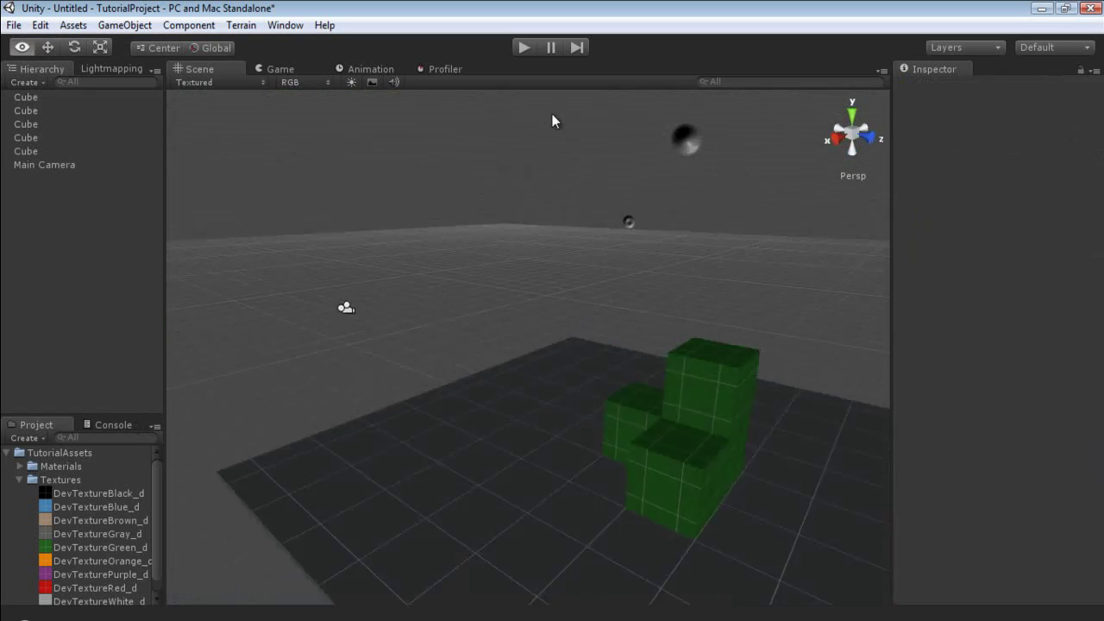
left_click_drag(552, 120, 562, 249, "alt")
scroll(592, 249, "down", 4)
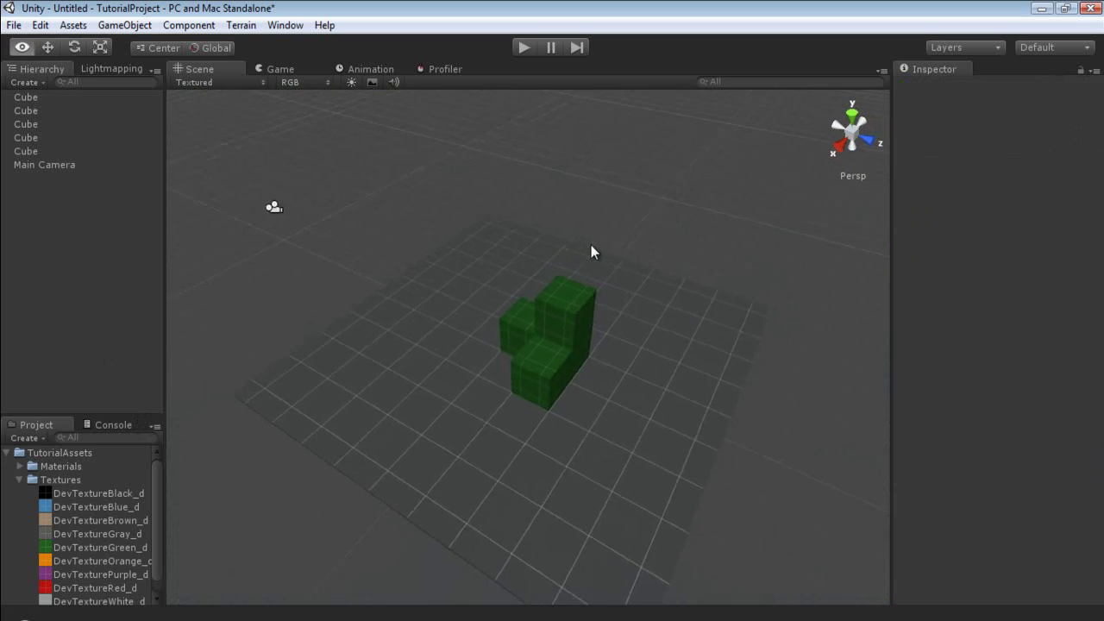
scroll(586, 264, "up", 1)
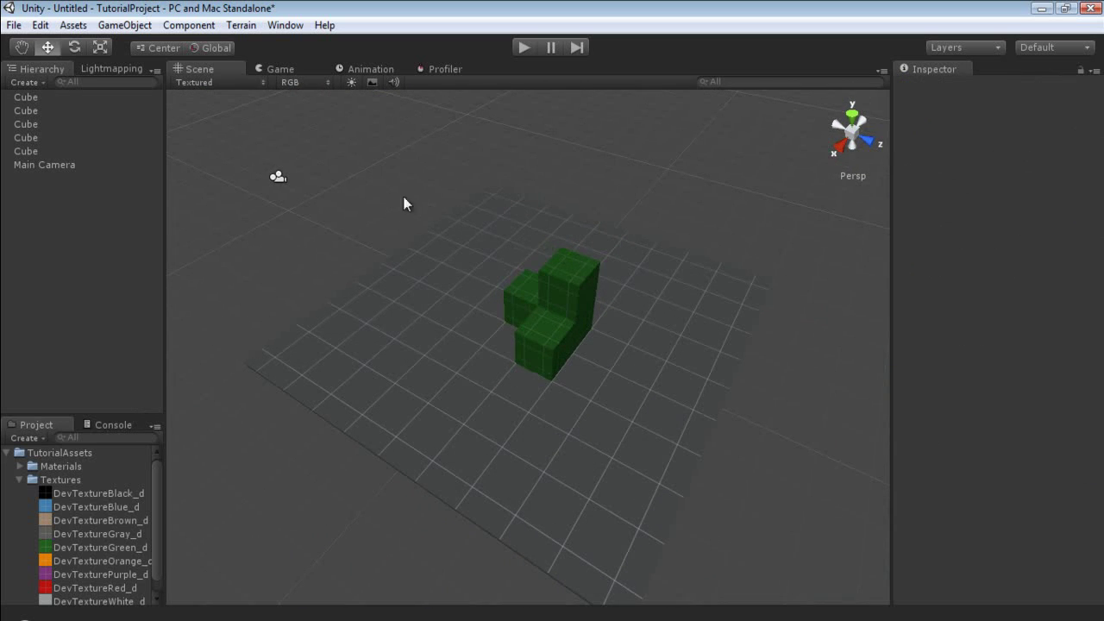
Select the cubes and bring up the Lightmapping settings, widening their panel
left_click(48, 150)
left_click(45, 137)
left_click(41, 110)
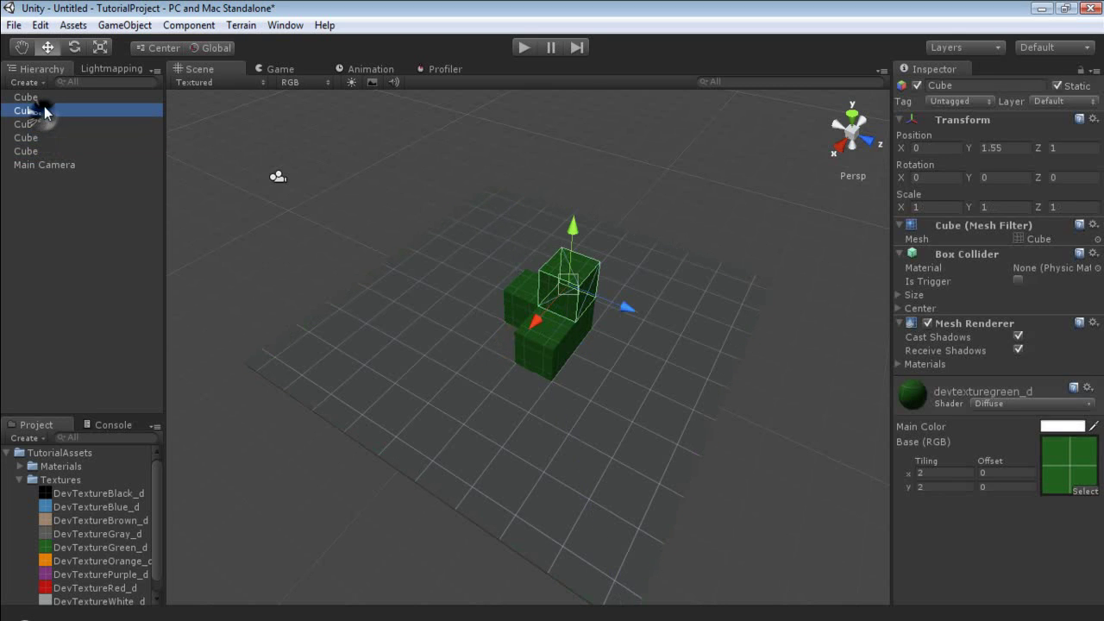
left_click(95, 68)
left_click_drag(167, 229, 247, 228)
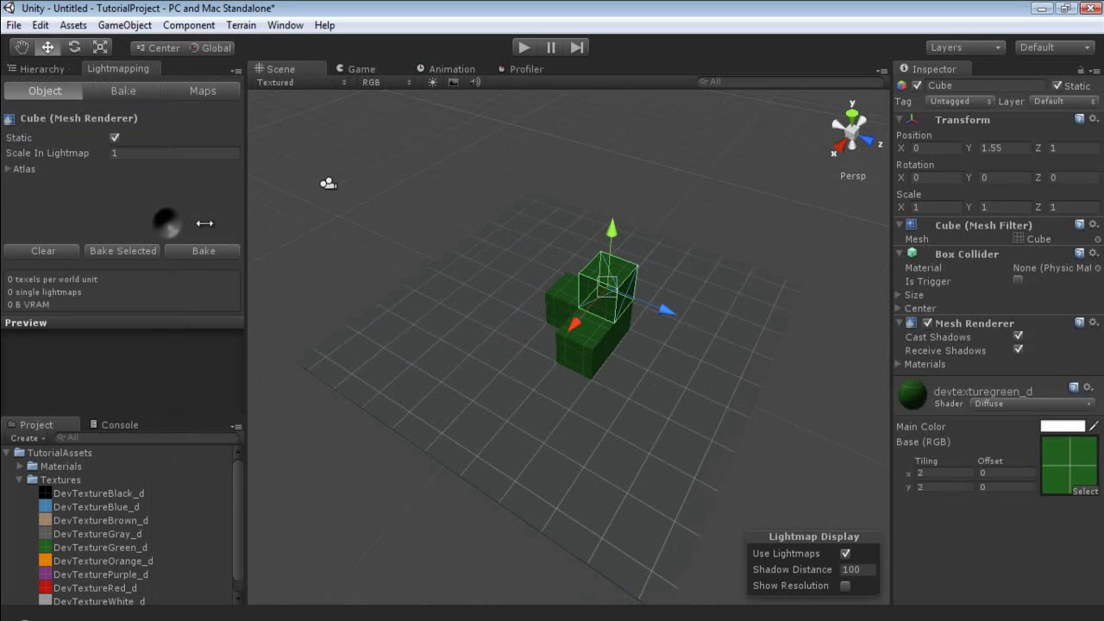
Add a Directional Light with rotation X 45 and Y 45, and intensity 0.3
left_click(189, 25)
mouse_move(125, 26)
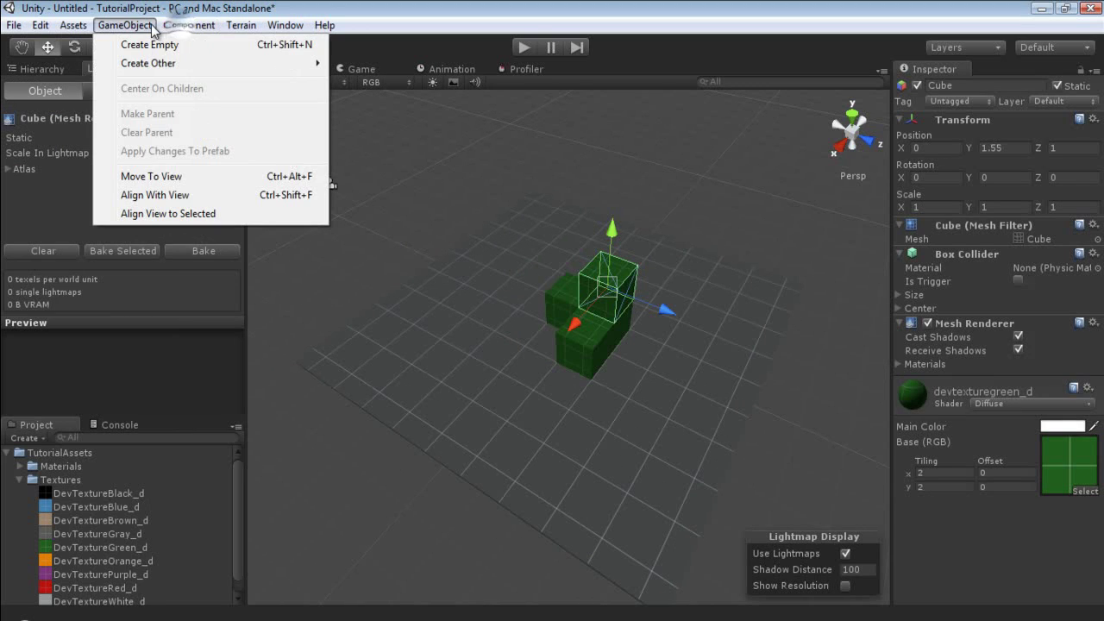
mouse_move(158, 67)
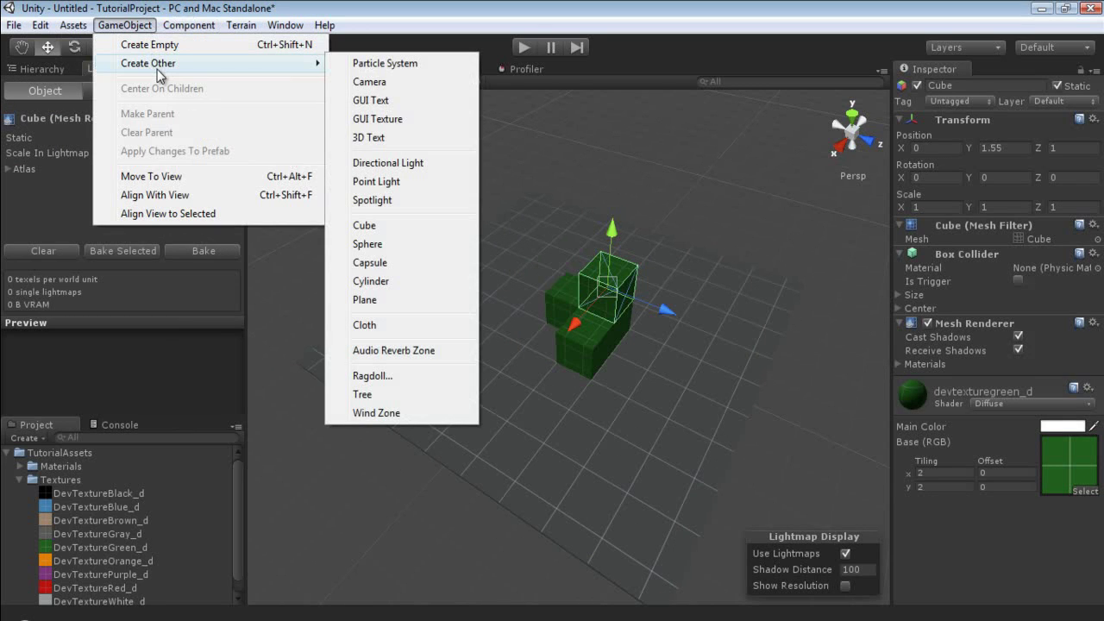
left_click(405, 164)
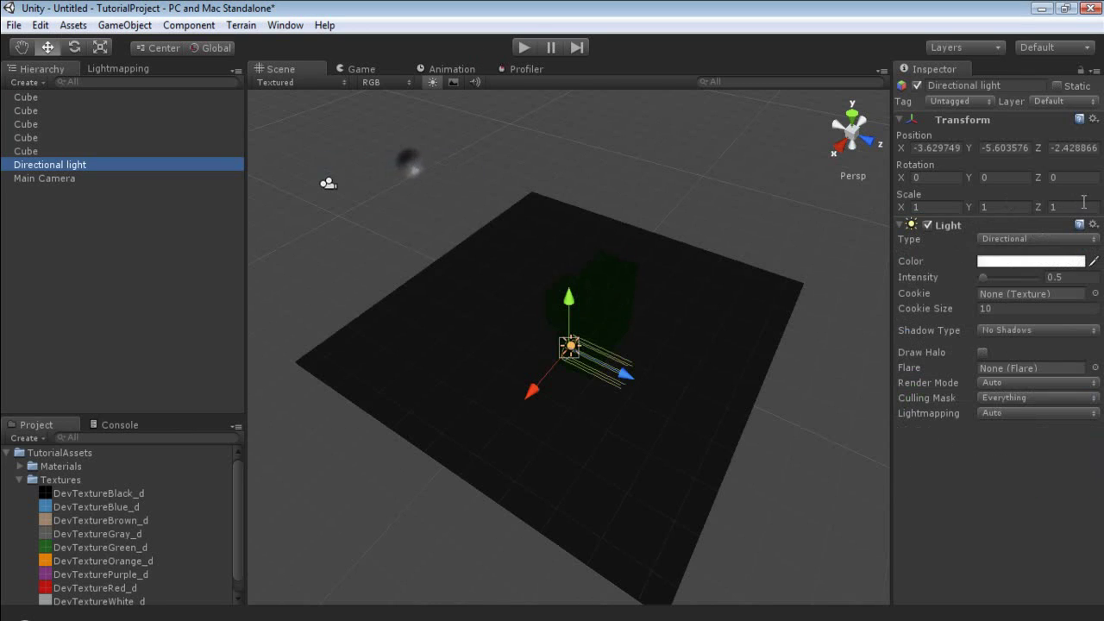
left_click_drag(970, 178, 813, 170)
type("45")
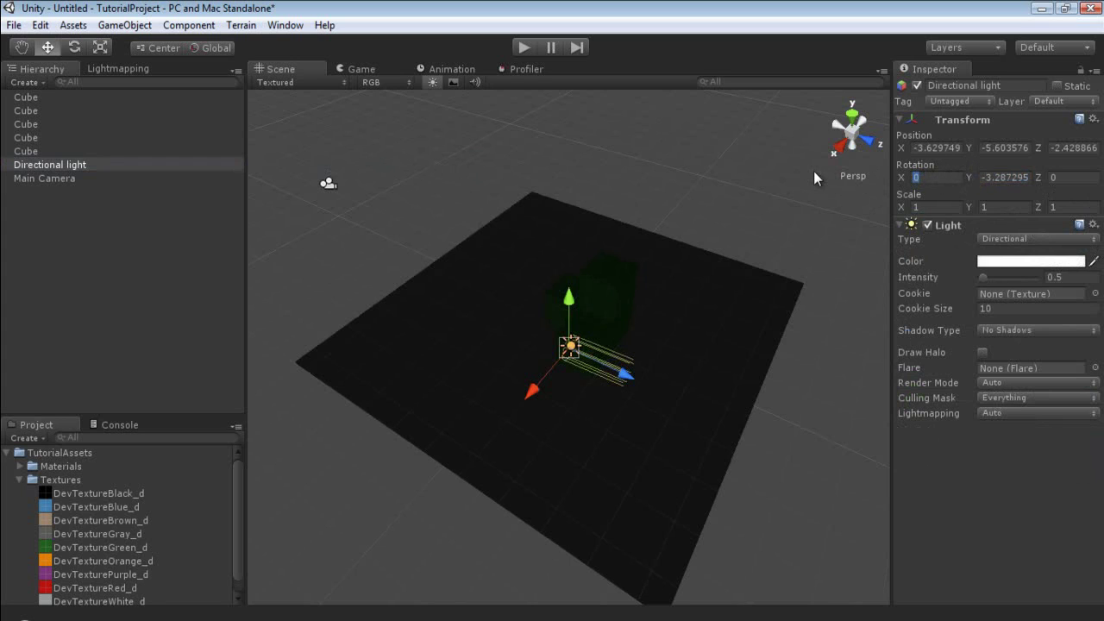
key("Tab")
type("45")
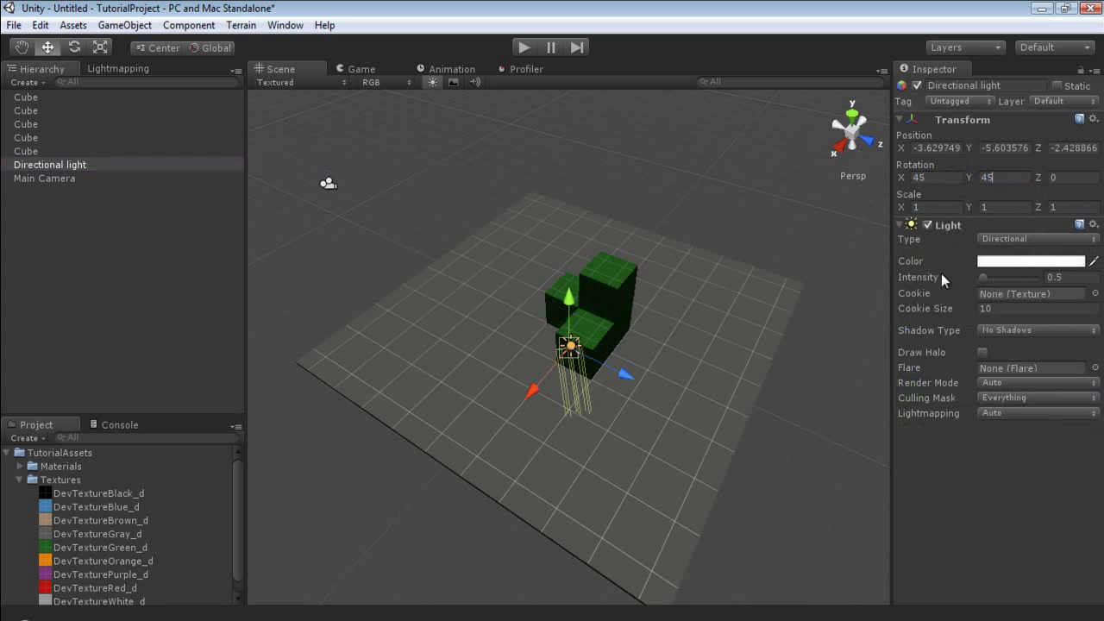
left_click(1058, 277)
key("BackSpace")
type("0.3")
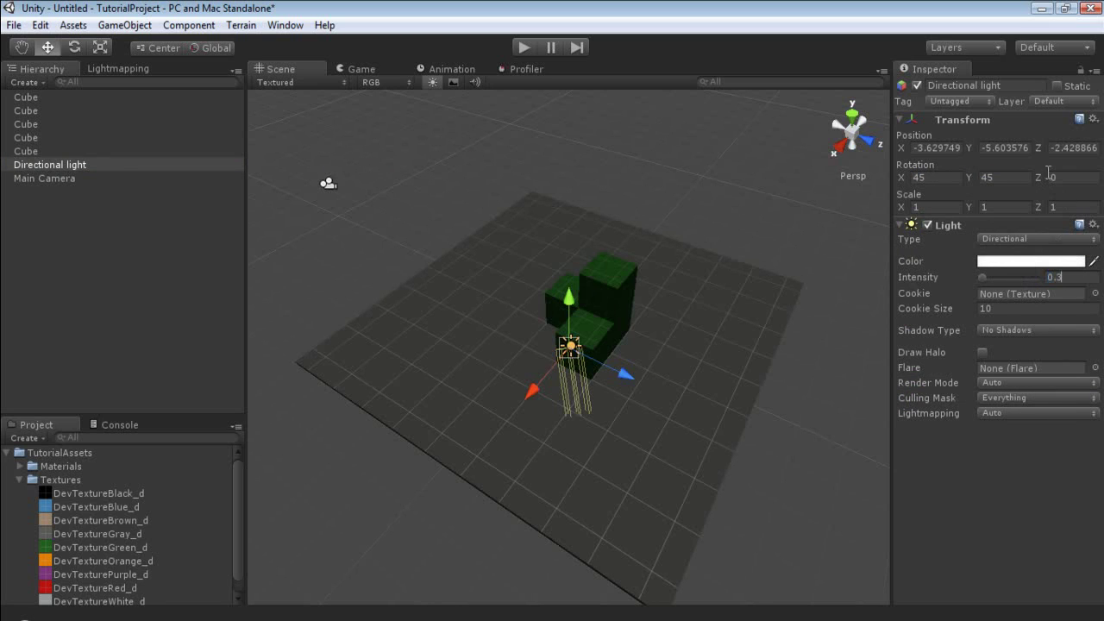
Mark the directional light Static and check the floor's and cubes' lightmap settings
left_click(1058, 85)
left_click(116, 69)
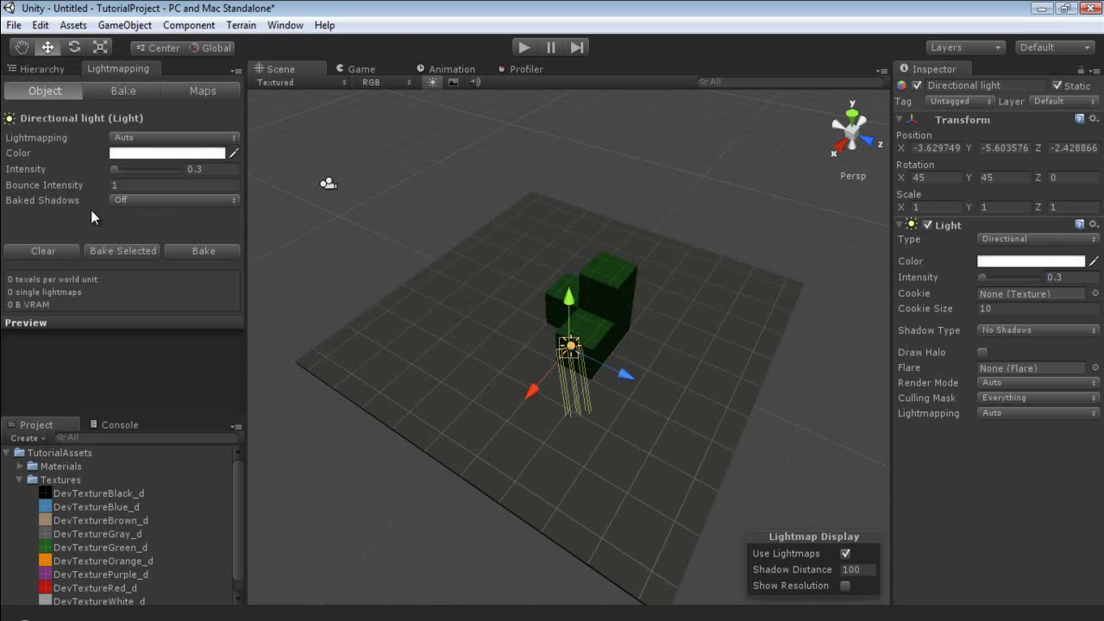
left_click(425, 301)
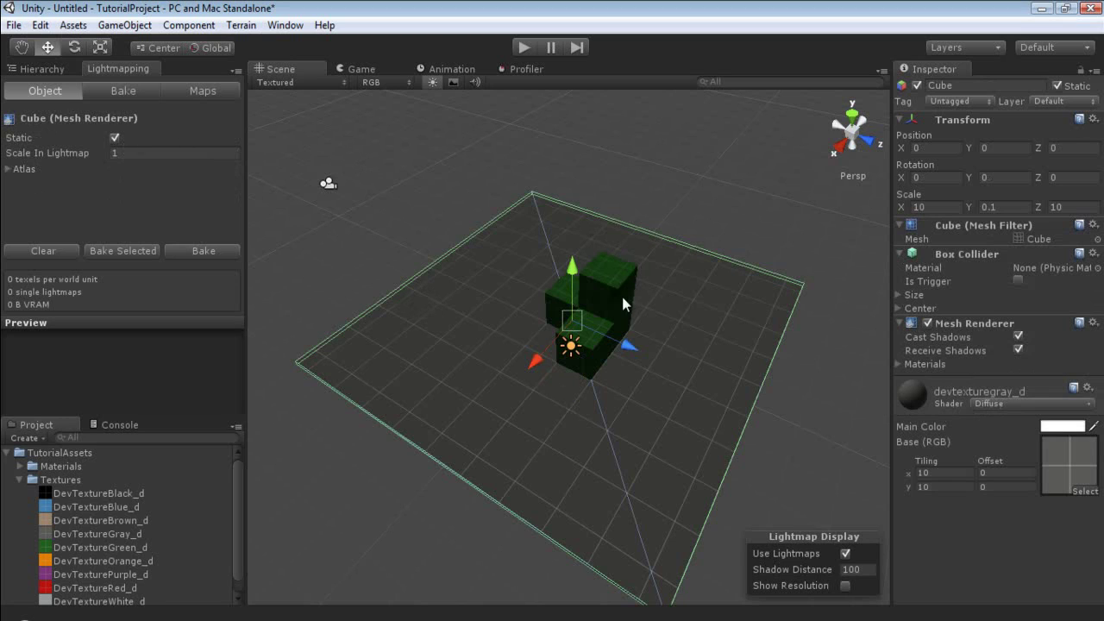
left_click(621, 297)
left_click(567, 300)
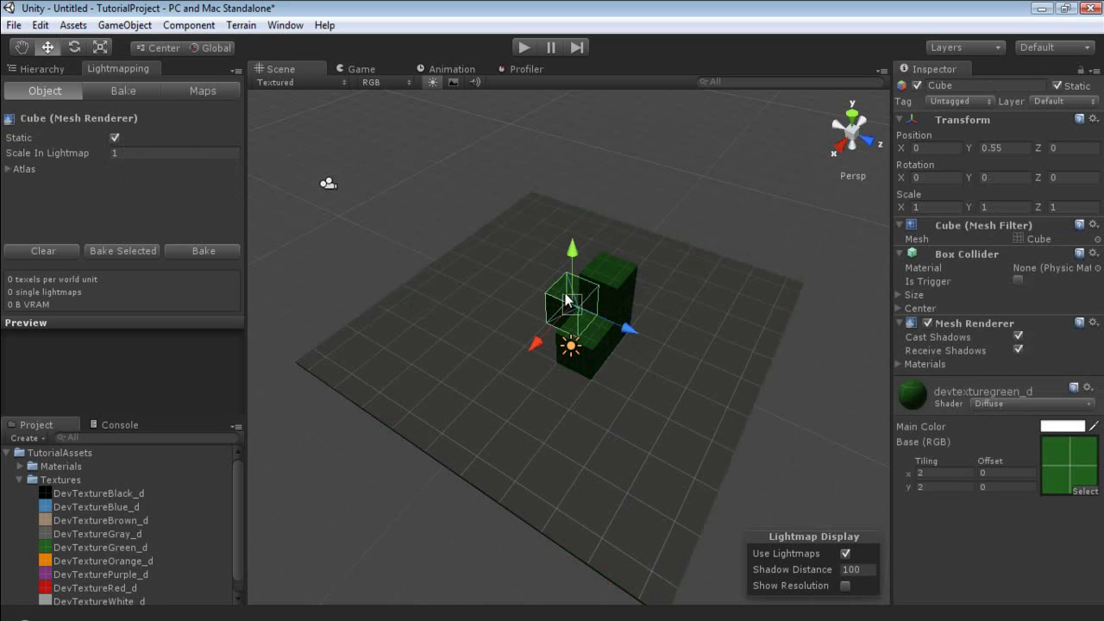
Set the directional light's Shadow Type to Soft Shadows
left_click(571, 348)
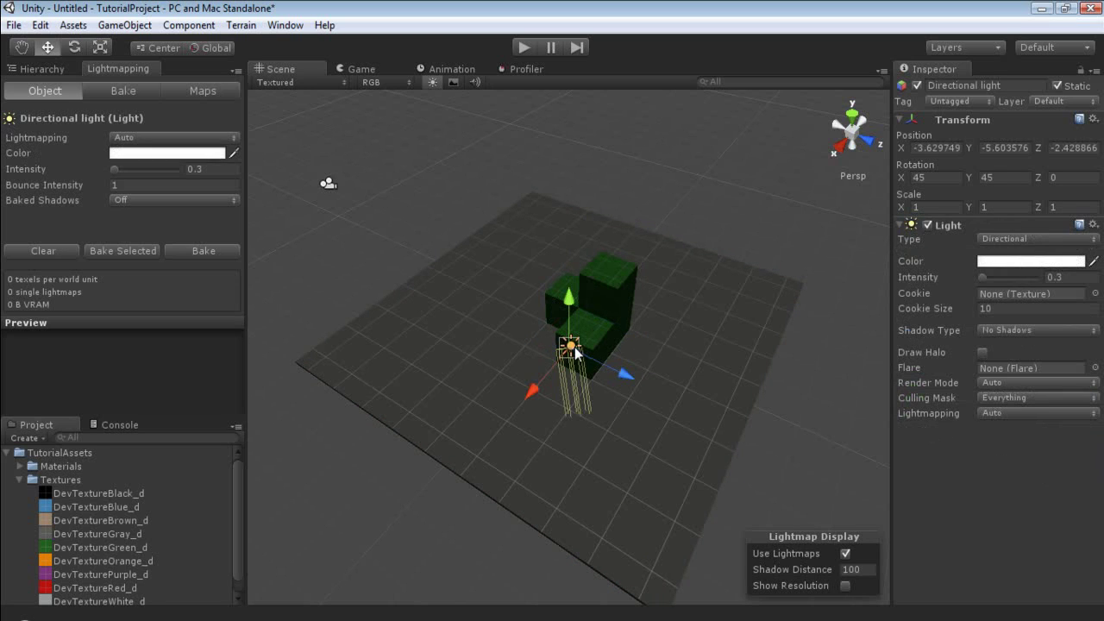
left_click(678, 343)
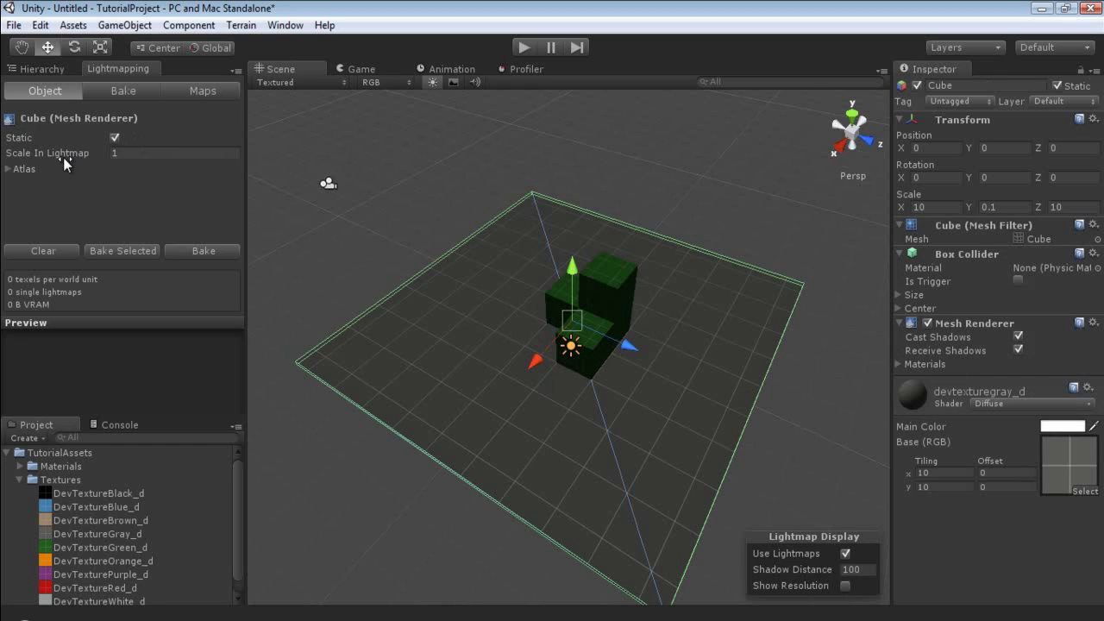
left_click(571, 348)
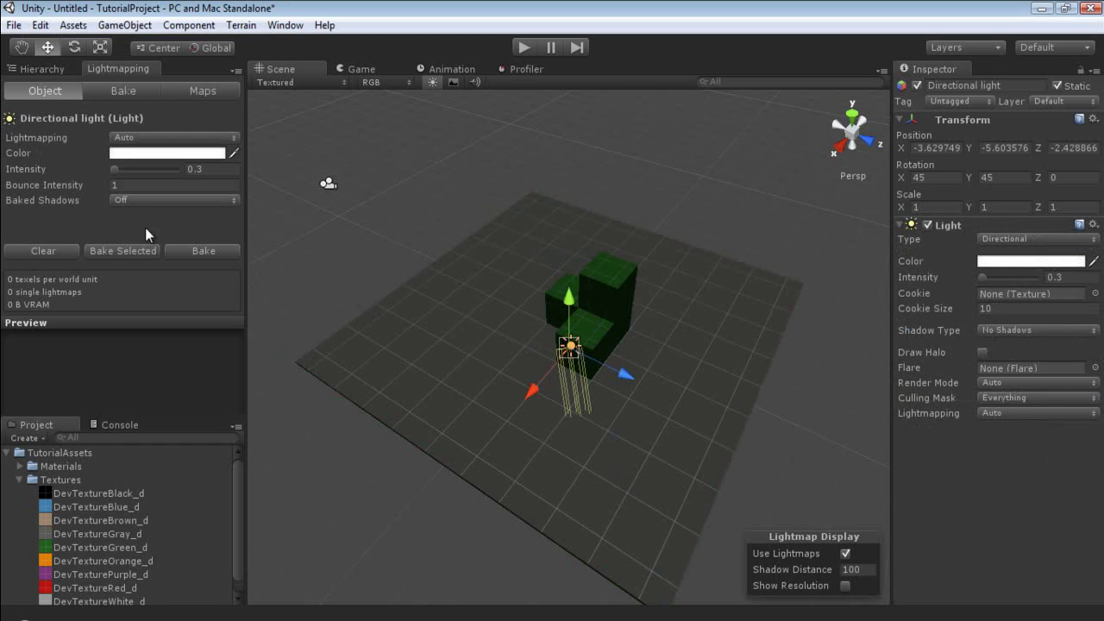
left_click(1038, 331)
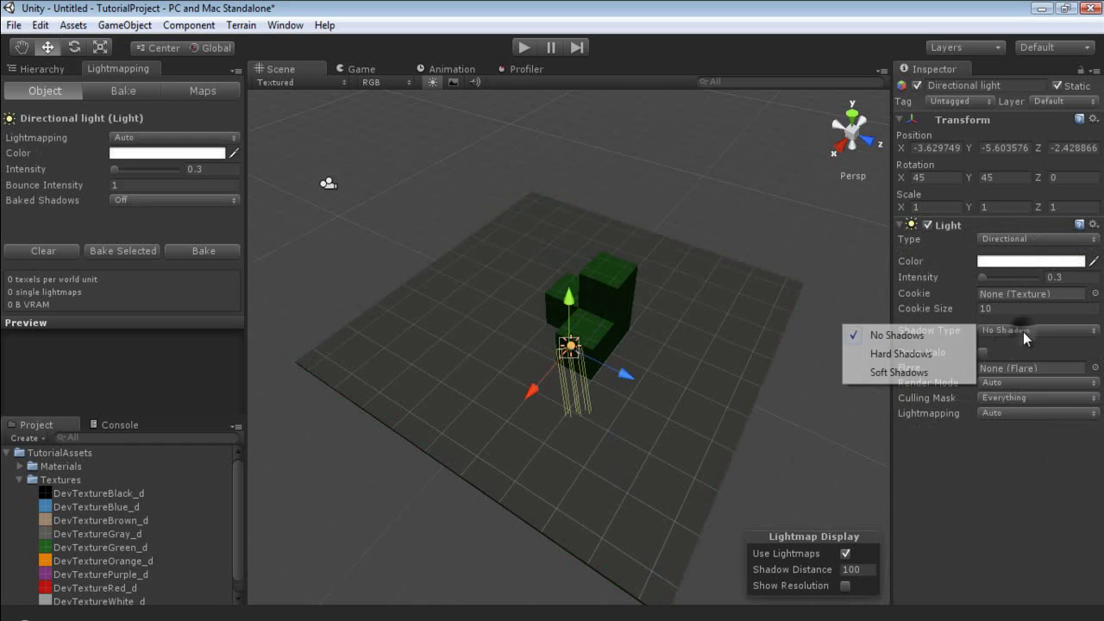
left_click(888, 372)
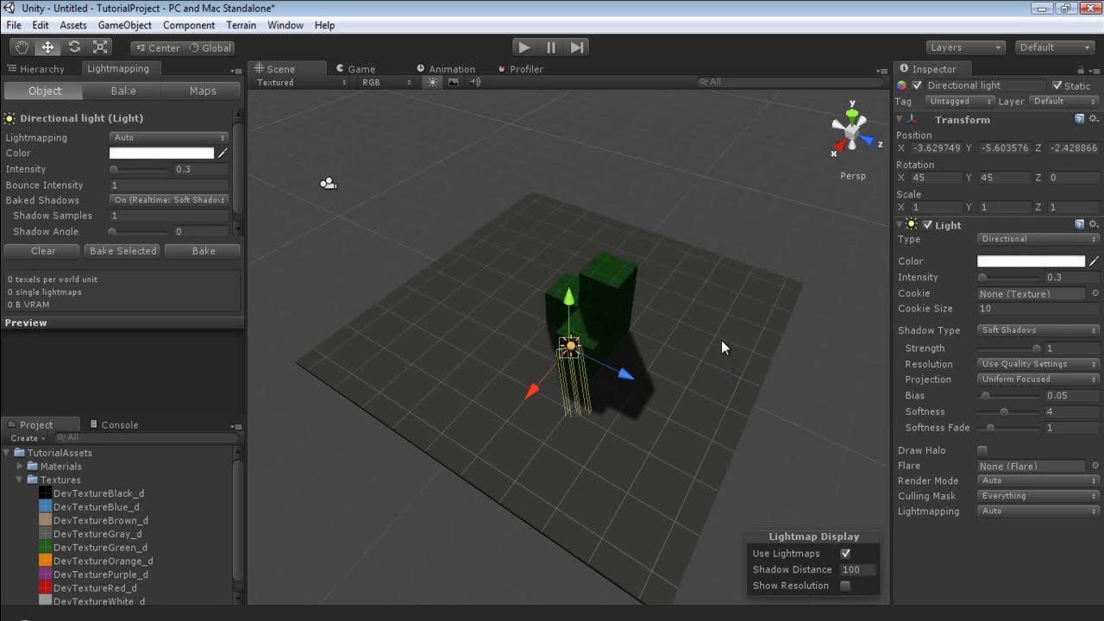
left_click(702, 202)
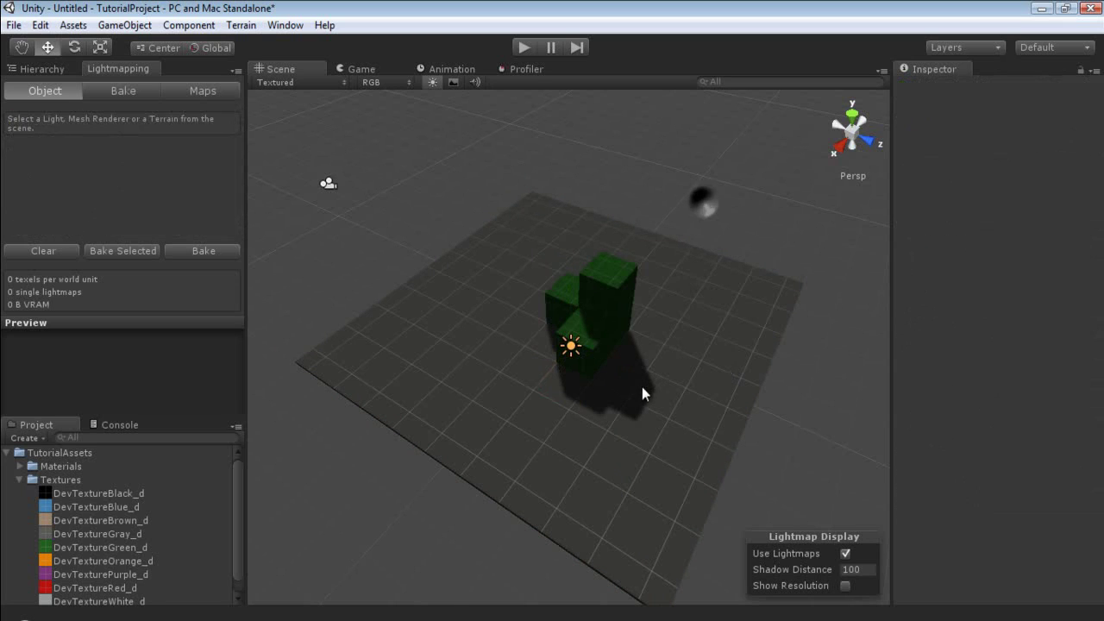
left_click(569, 347)
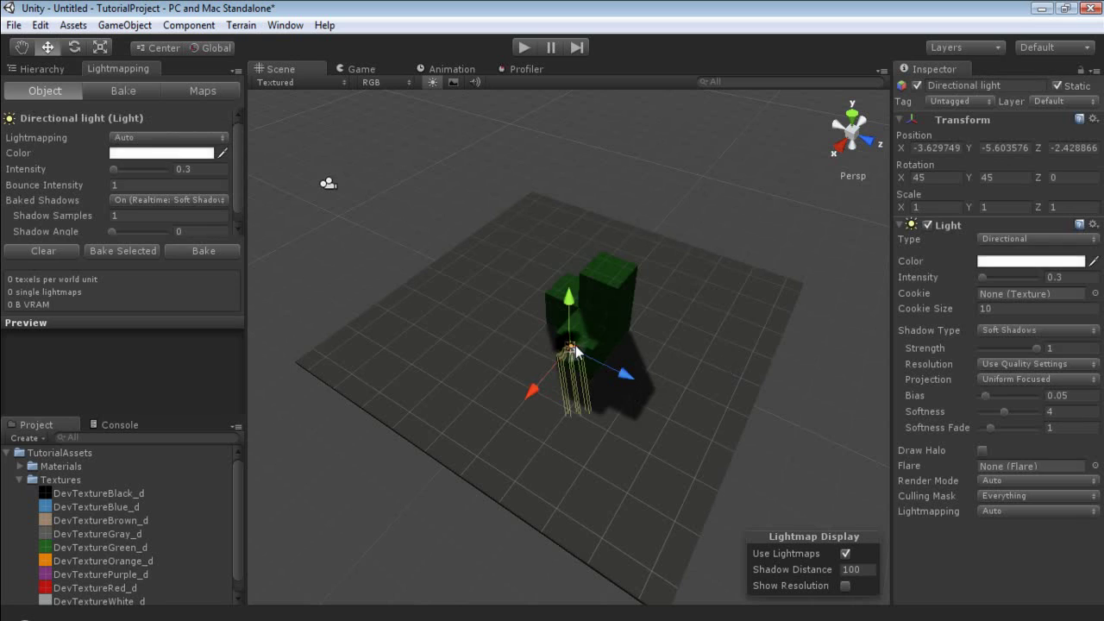
scroll(169, 210, "down", 1)
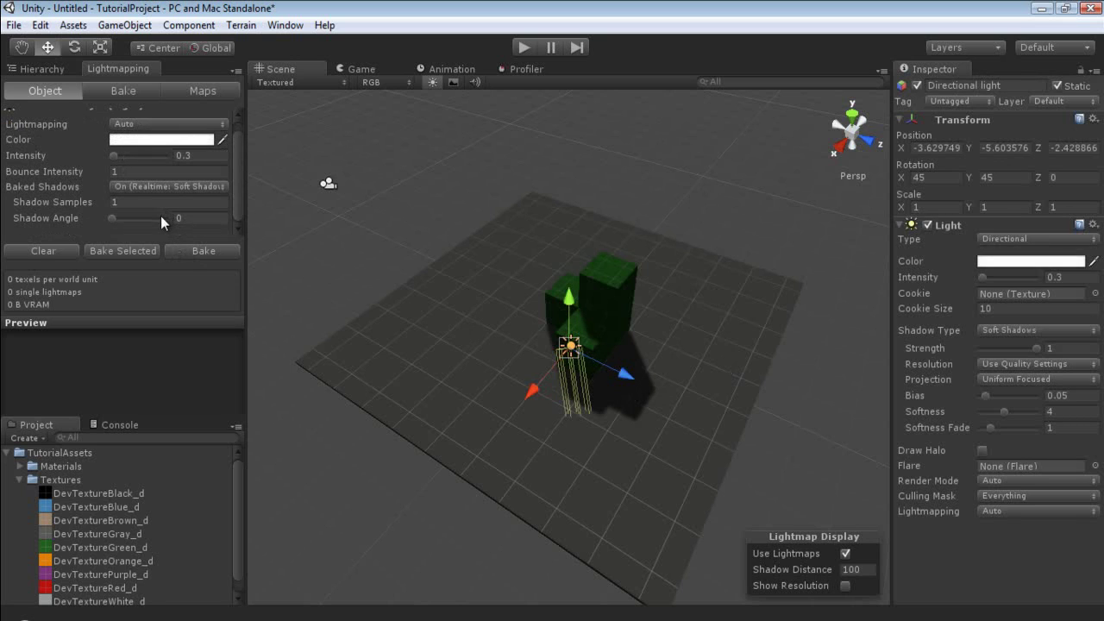
scroll(158, 223, "up", 1)
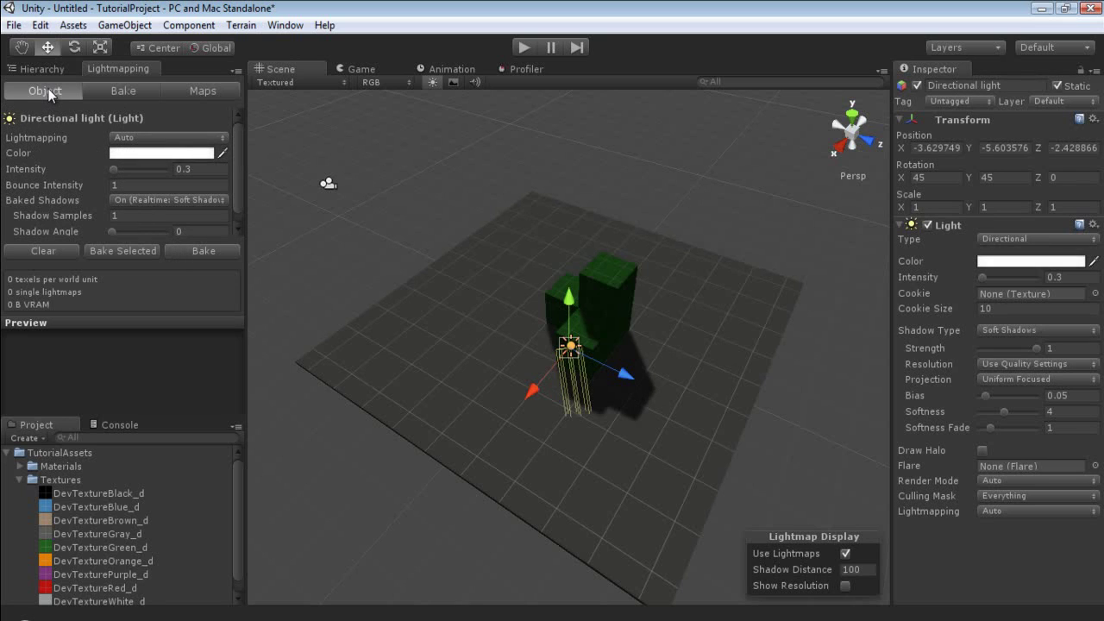
left_click(179, 138)
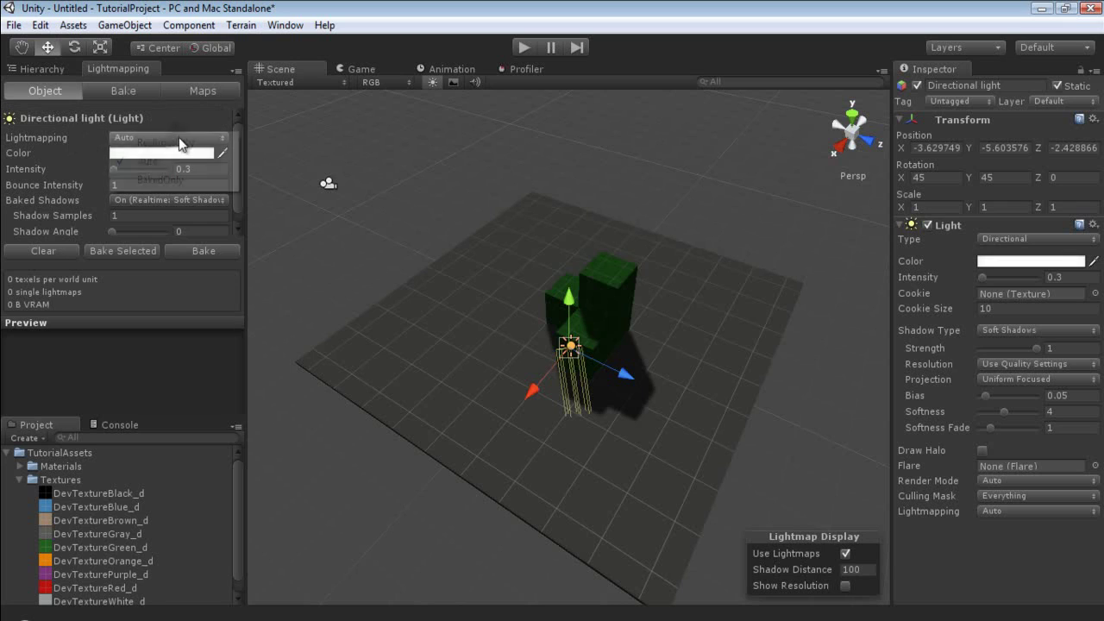
left_click(190, 143)
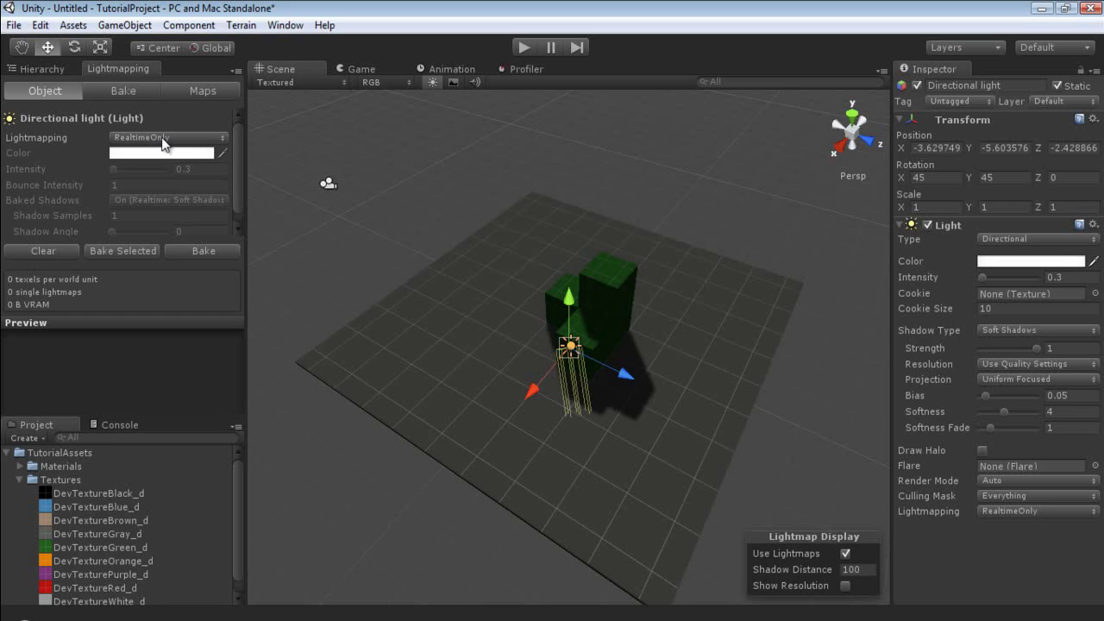
left_click(1061, 86)
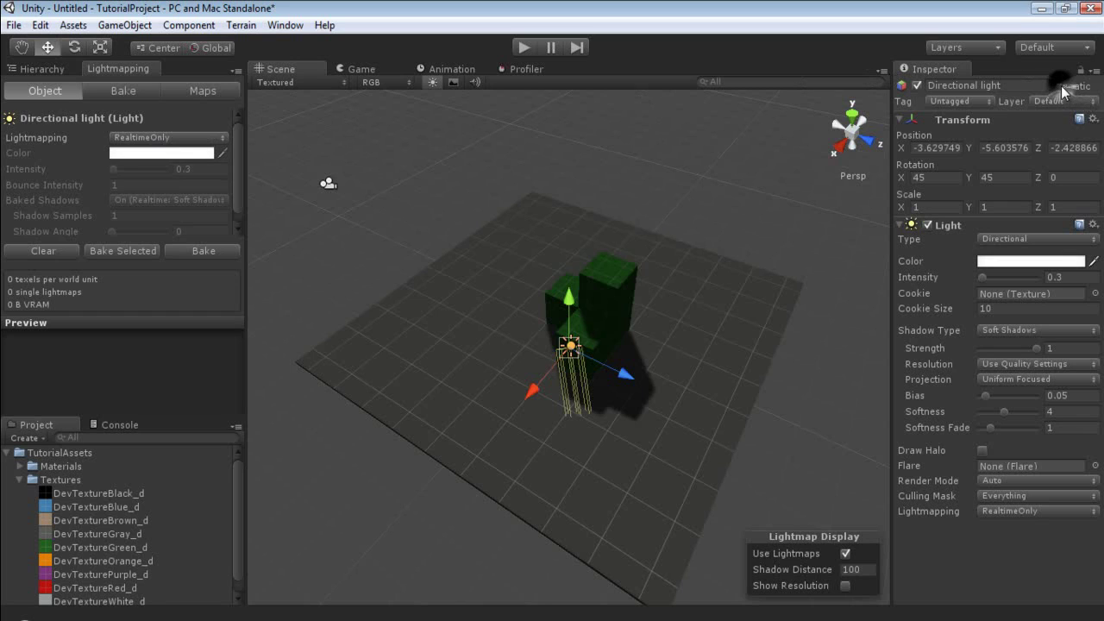
left_click(168, 137)
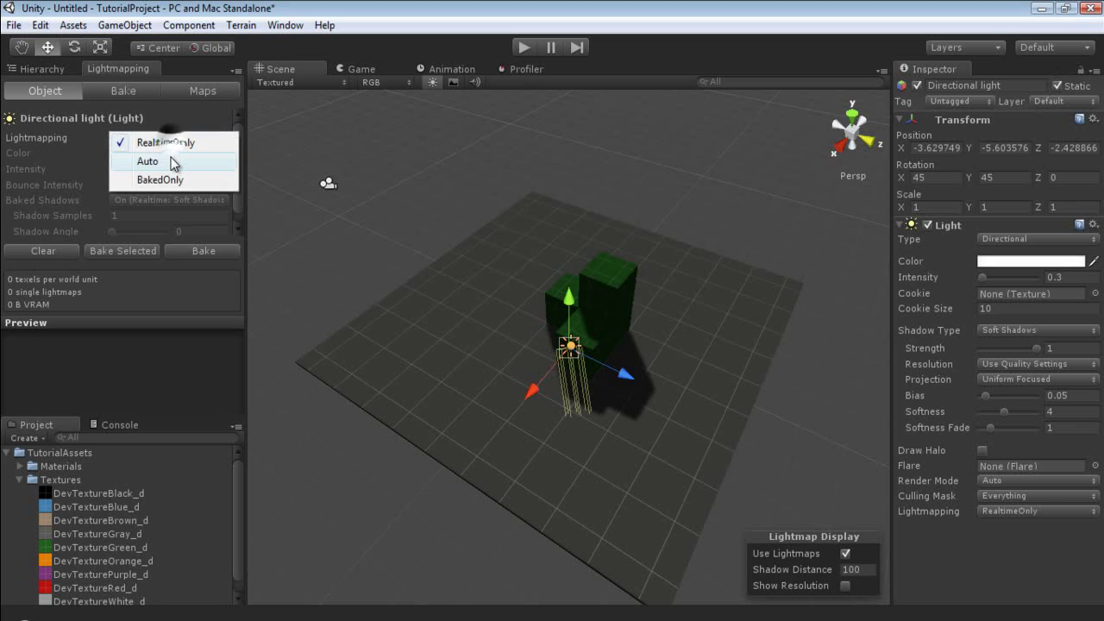
left_click(171, 162)
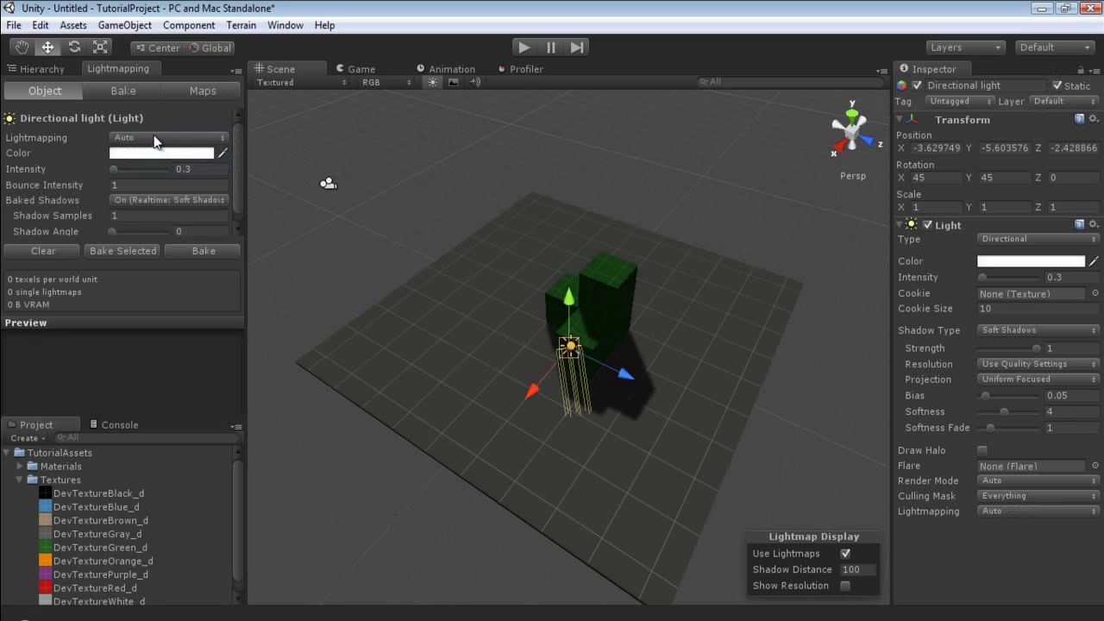
left_click(155, 139)
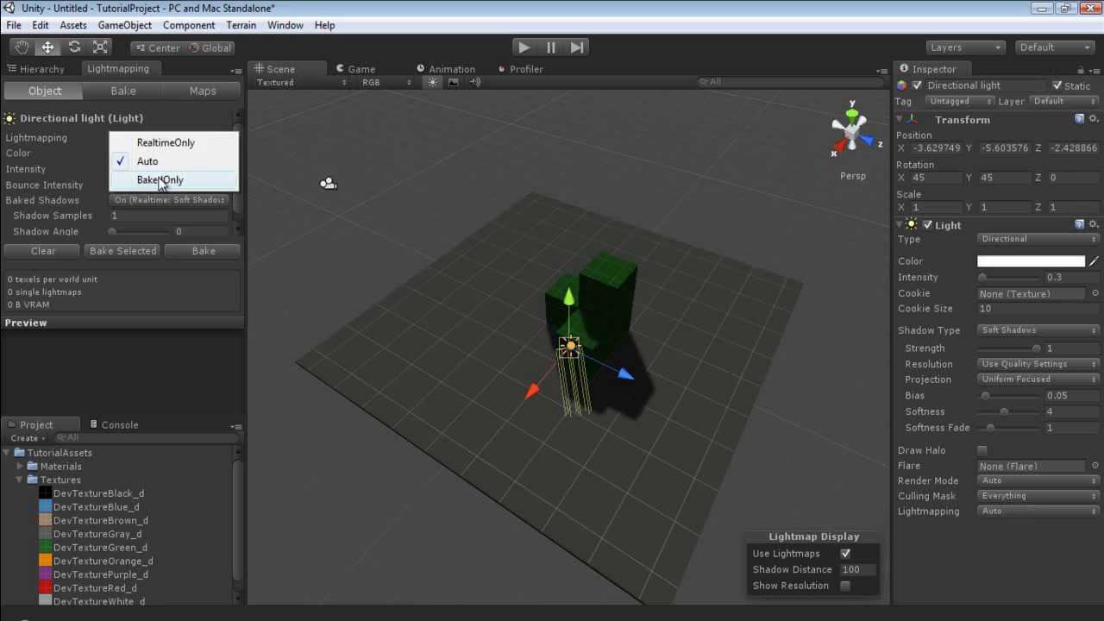
left_click(158, 180)
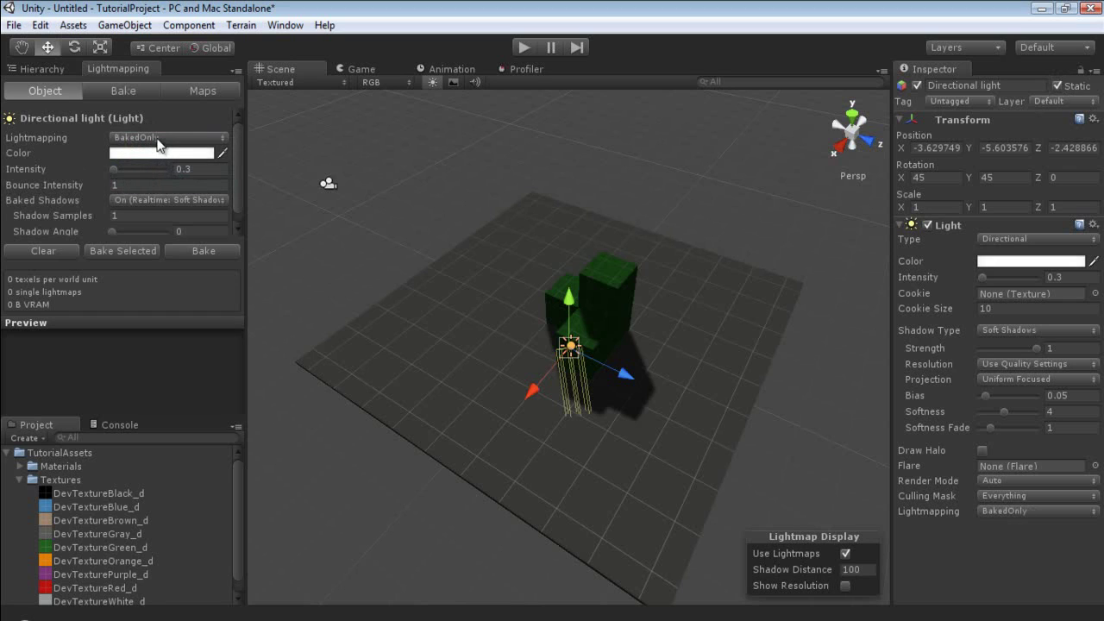
left_click(158, 140)
left_click(164, 161)
Set the directional light's baked Shadow Samples to 800 in the Lightmapping Object settings
scroll(163, 161, "down", 1)
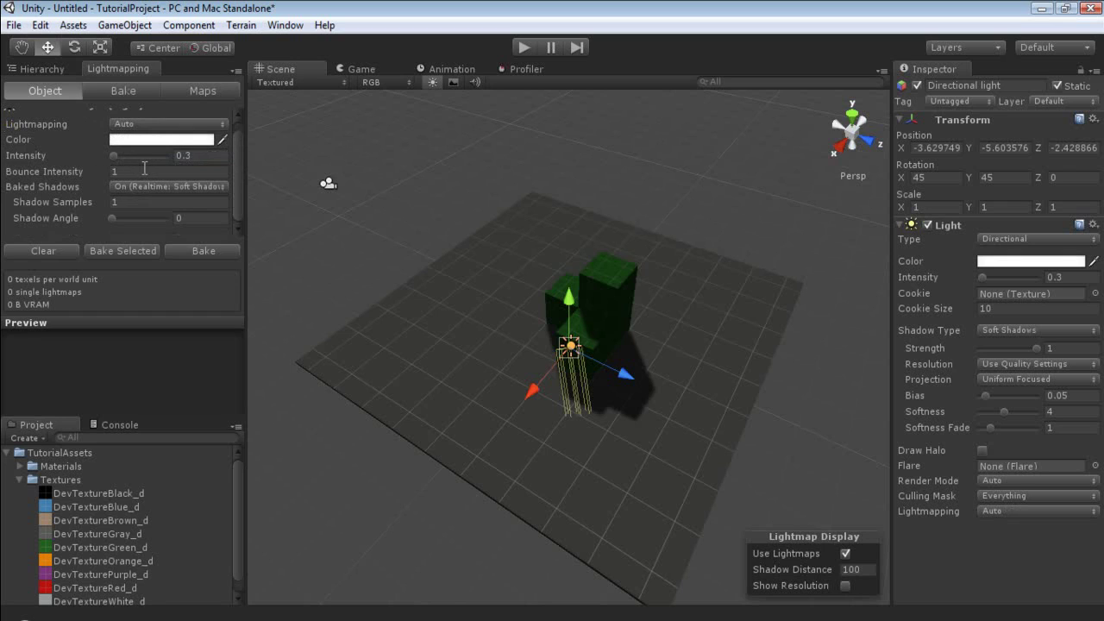
left_click(142, 170)
left_click(147, 185)
key("Escape")
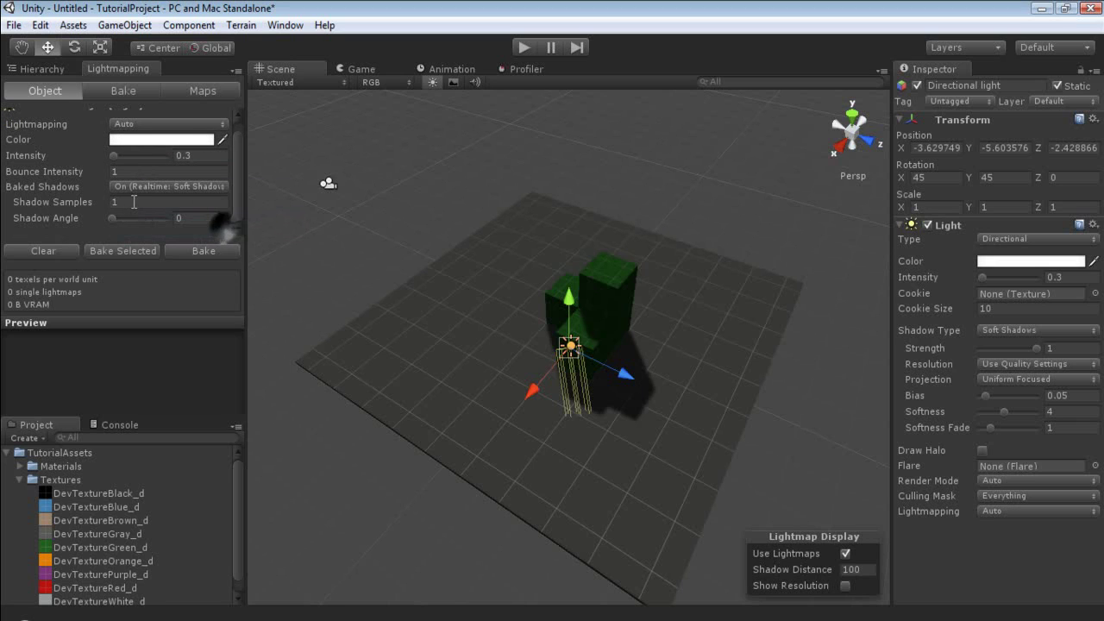
left_click(85, 203)
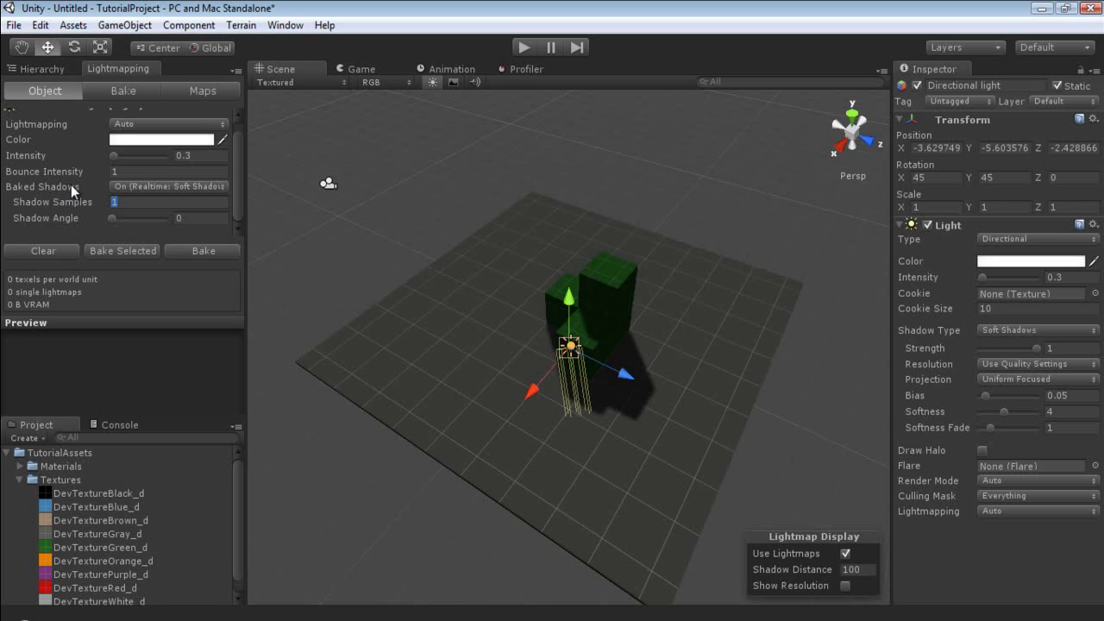
type("800")
scroll(170, 130, "up", 1)
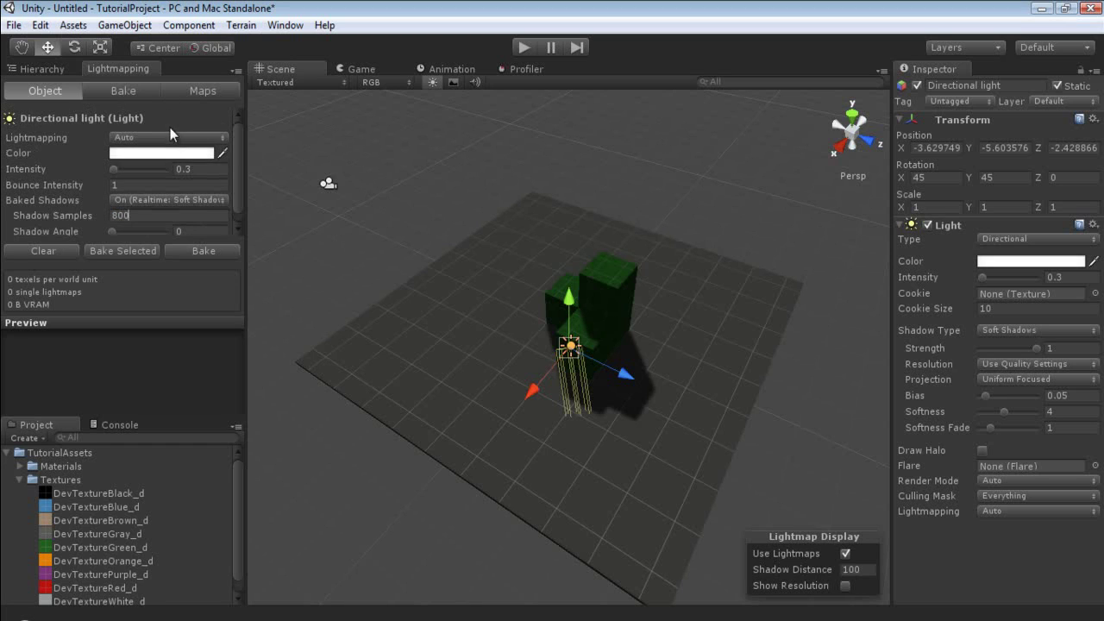
In the Lightmapping Bake settings, set Bounces to 0 and open the Mode dropdown
left_click(117, 88)
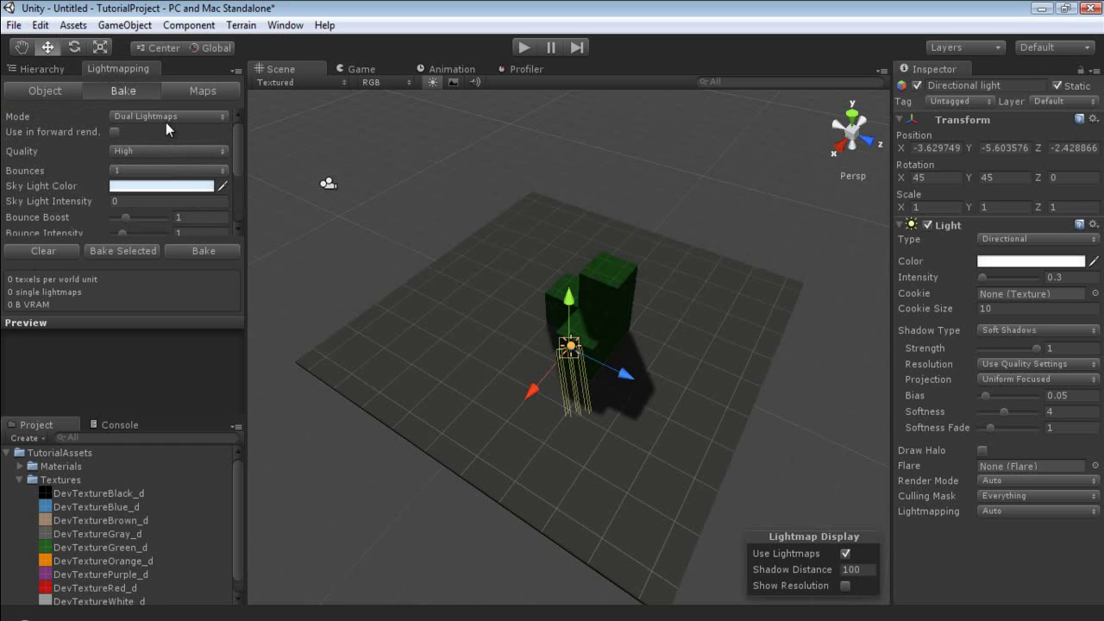
left_click(156, 170)
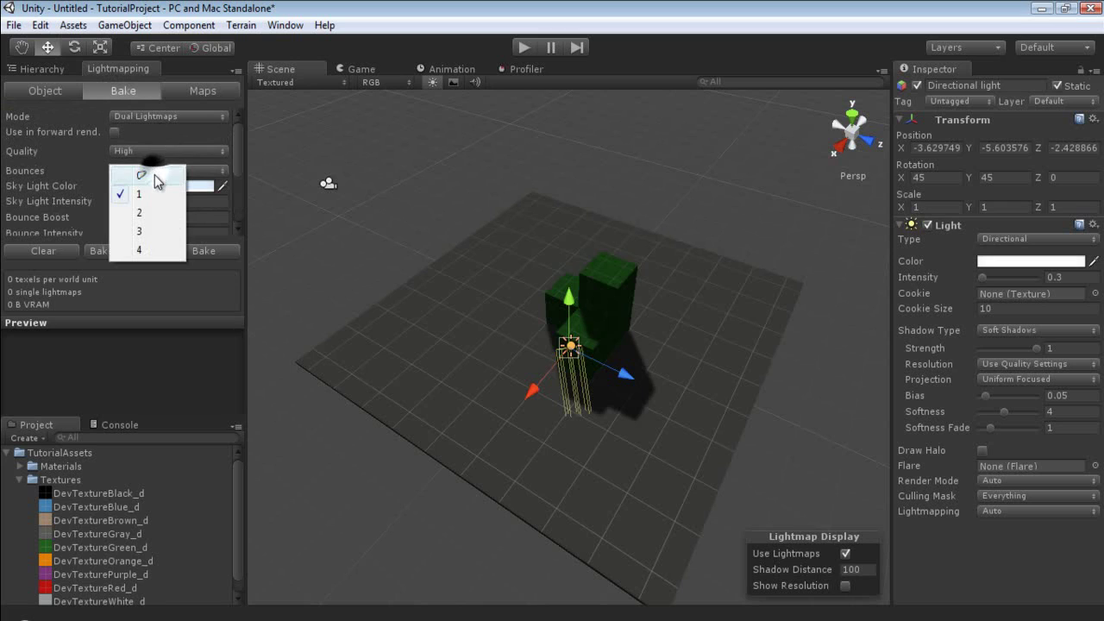
left_click(155, 175)
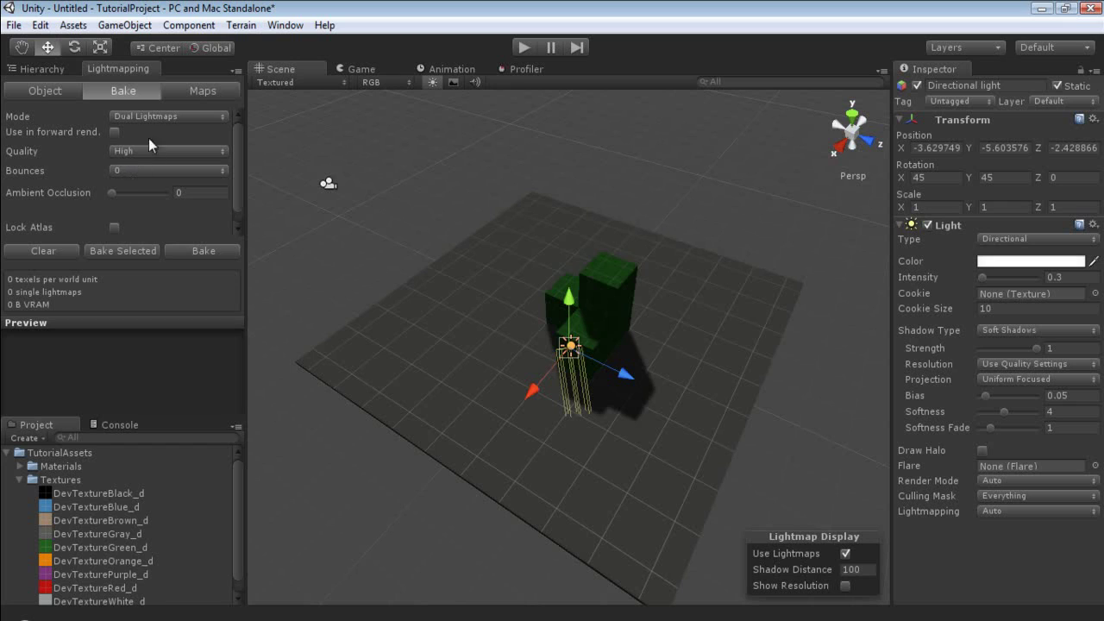
left_click(190, 117)
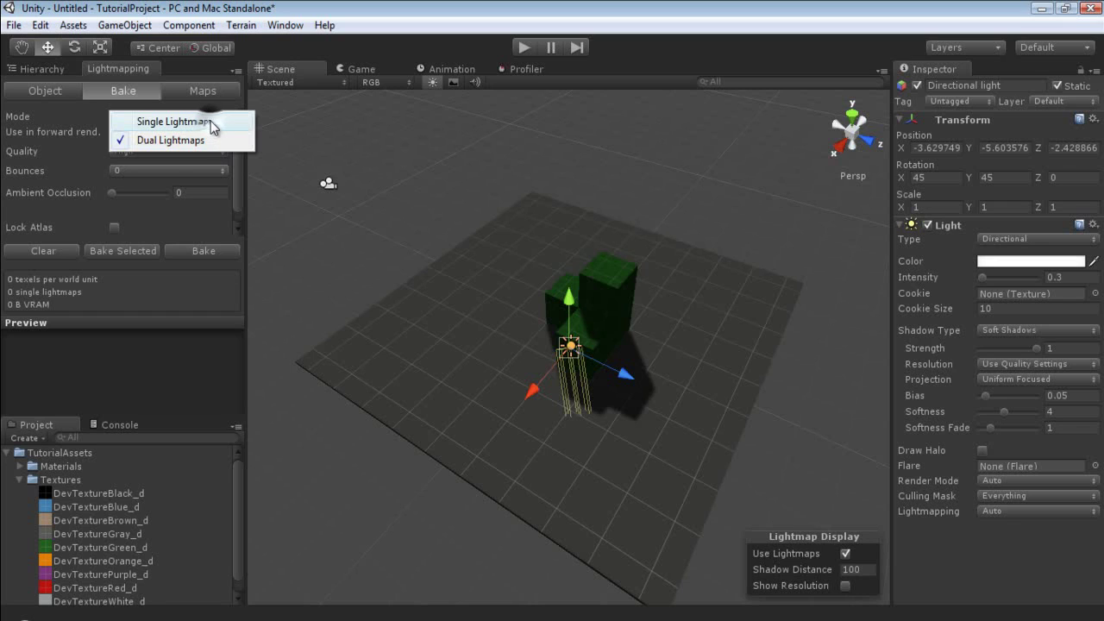
Switch baking to Single Lightmaps, raise Ambient Occlusion to about 0.41, and select the Resolution field
left_click(211, 121)
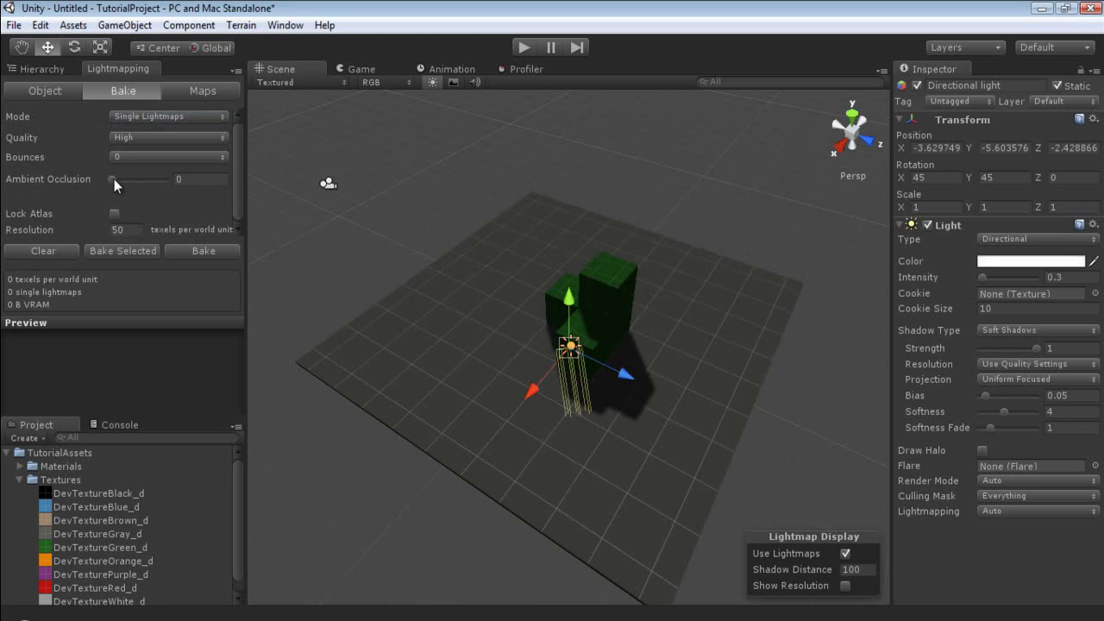
left_click_drag(114, 178, 135, 179)
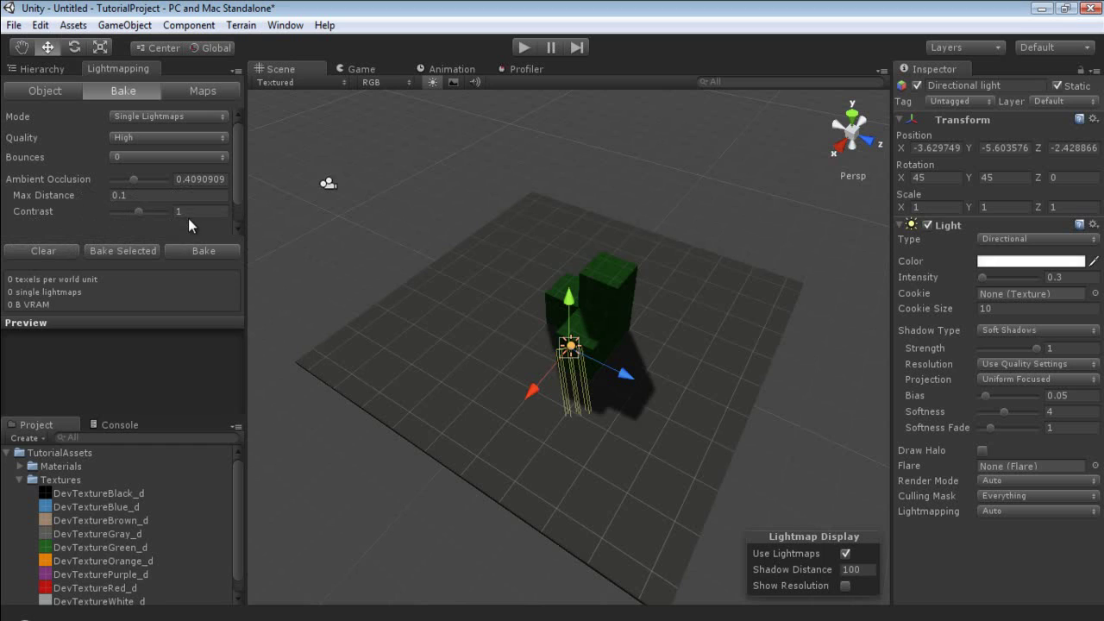
scroll(204, 223, "down", 2)
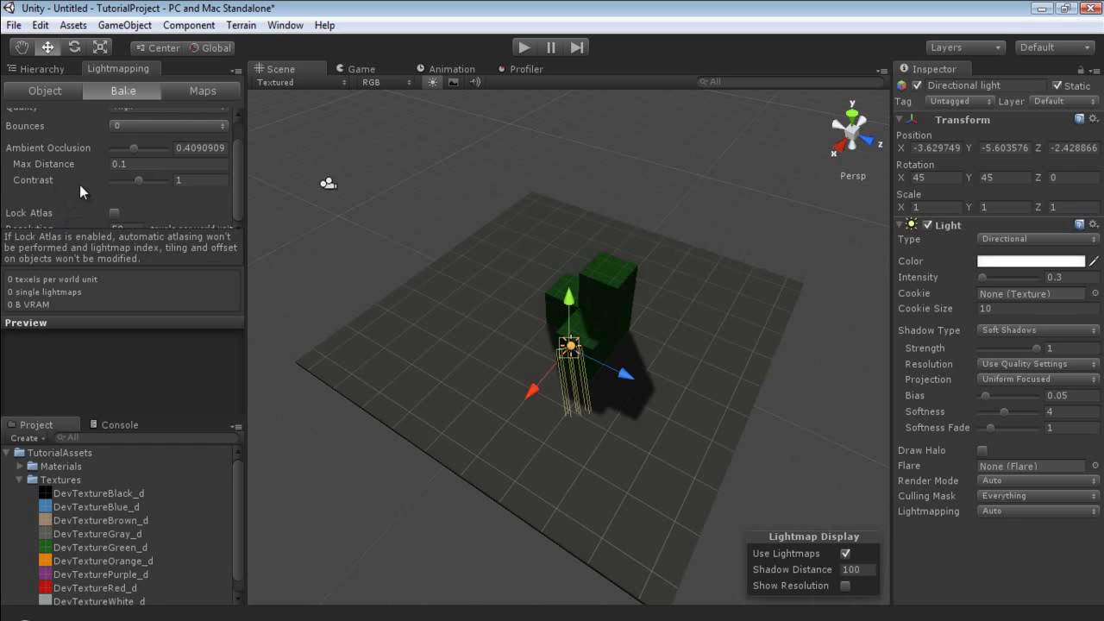
mouse_move(63, 209)
mouse_move(51, 144)
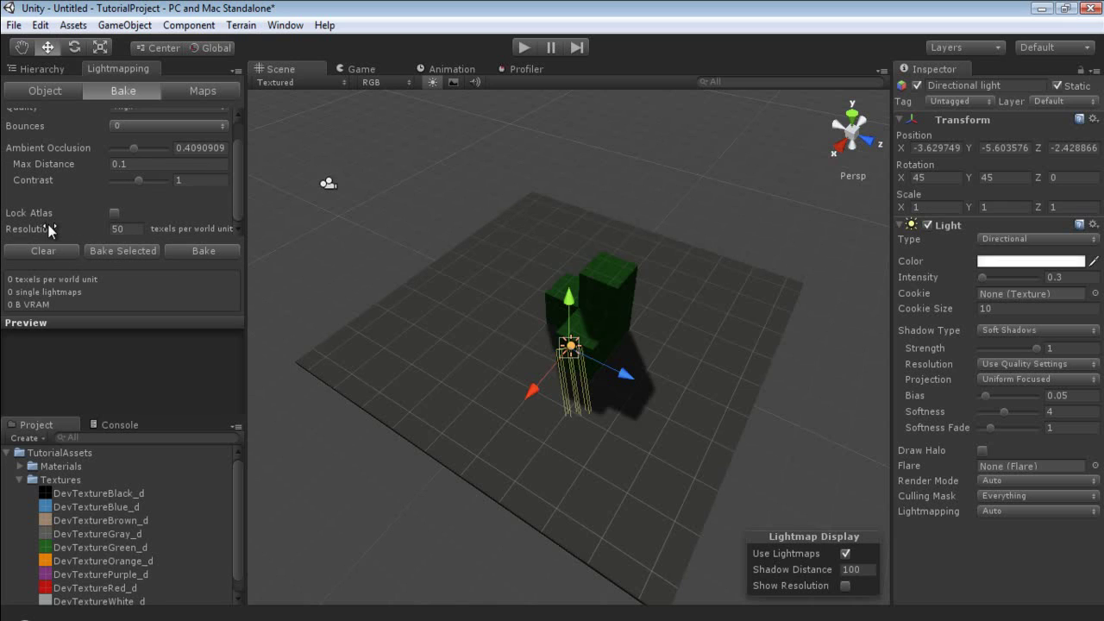
mouse_move(49, 229)
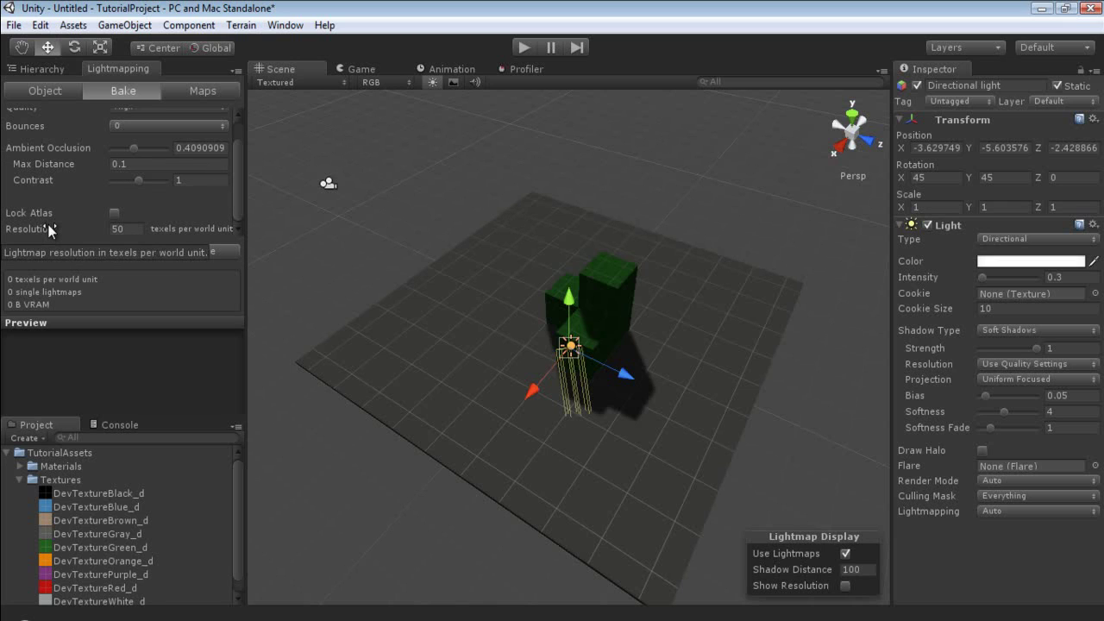
left_click(130, 228)
Show the lightmap resolution grid and preview the scene at Resolution 200
left_click(845, 586)
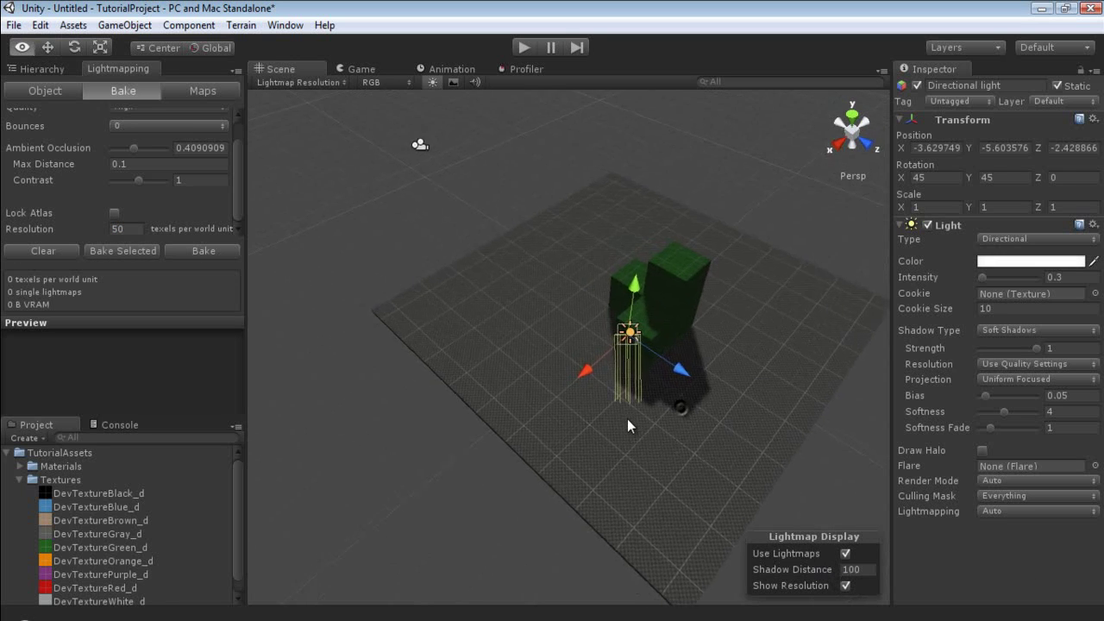
key("w")
right_click_drag(627, 418, 573, 456)
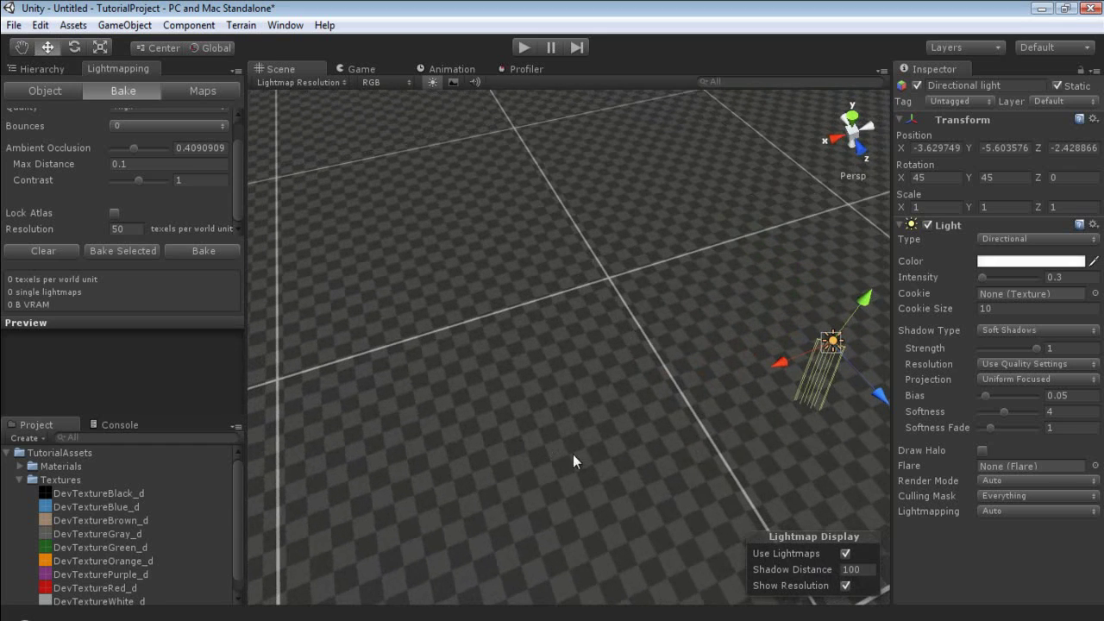
left_click(108, 232)
type("200")
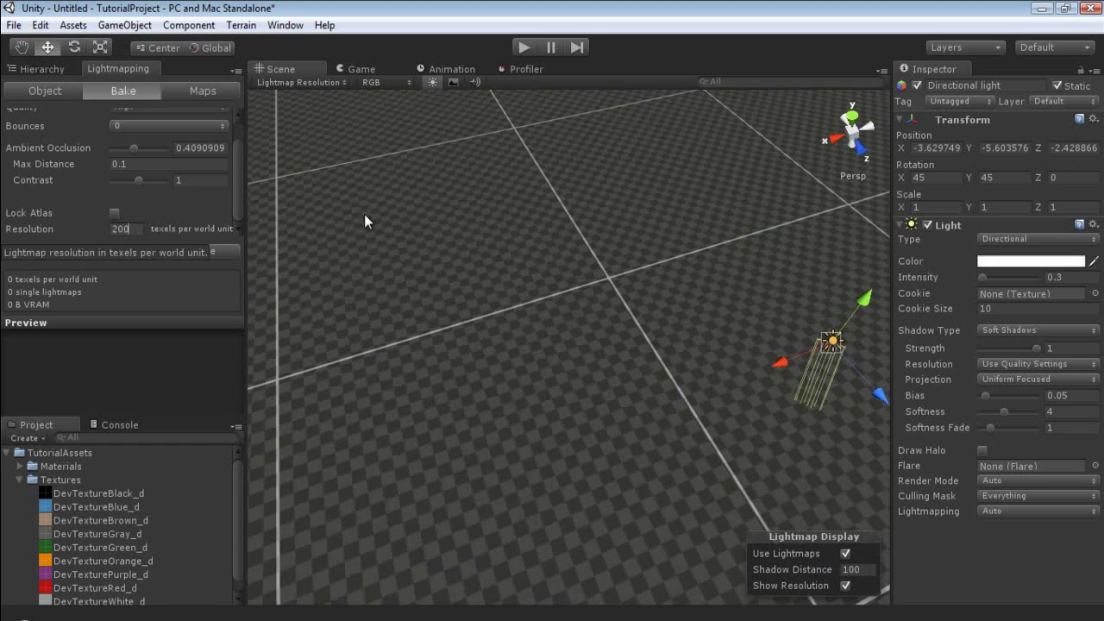
right_click_drag(364, 222, 741, 146)
Restore Resolution to 50, hide the resolution grid, and collapse the Textures folder
left_click(125, 229)
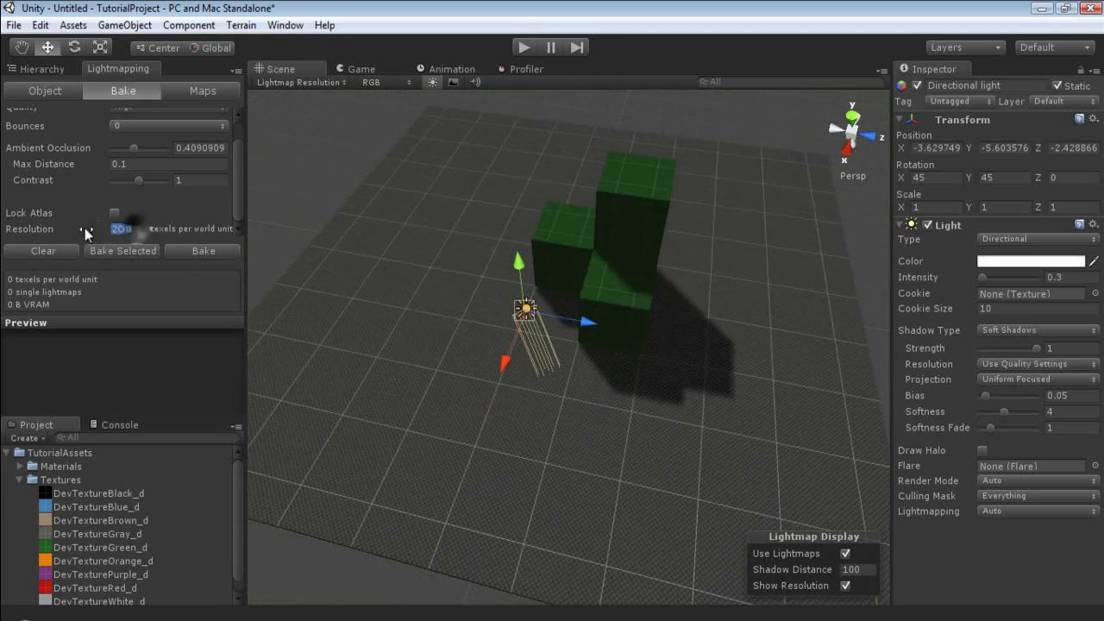
type("50")
right_click_drag(407, 282, 509, 261)
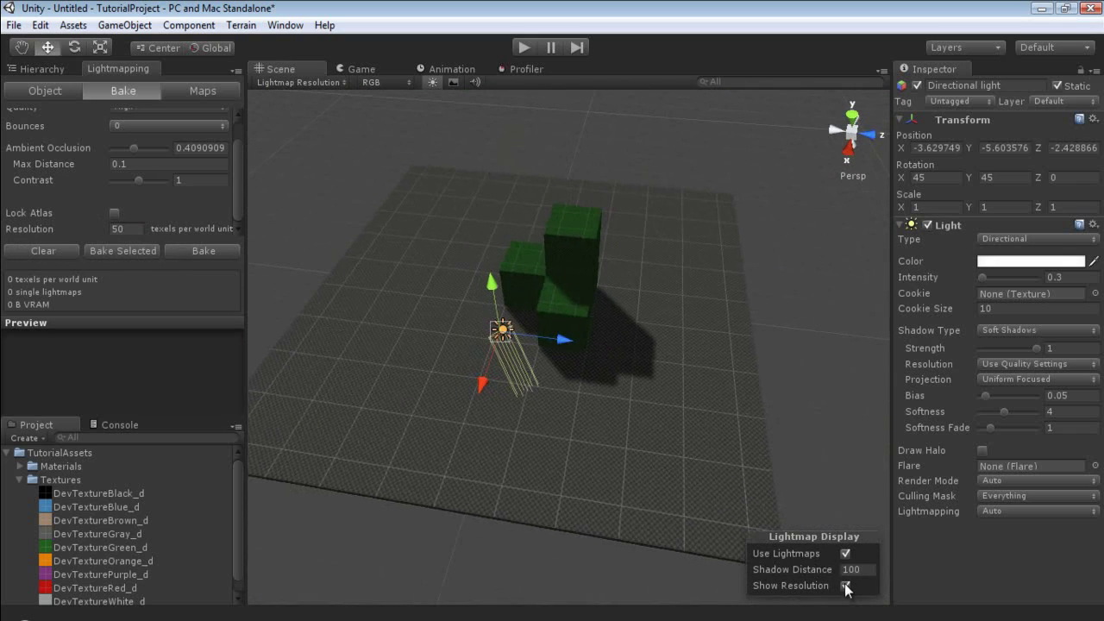
left_click(845, 586)
right_click_drag(572, 439, 511, 420)
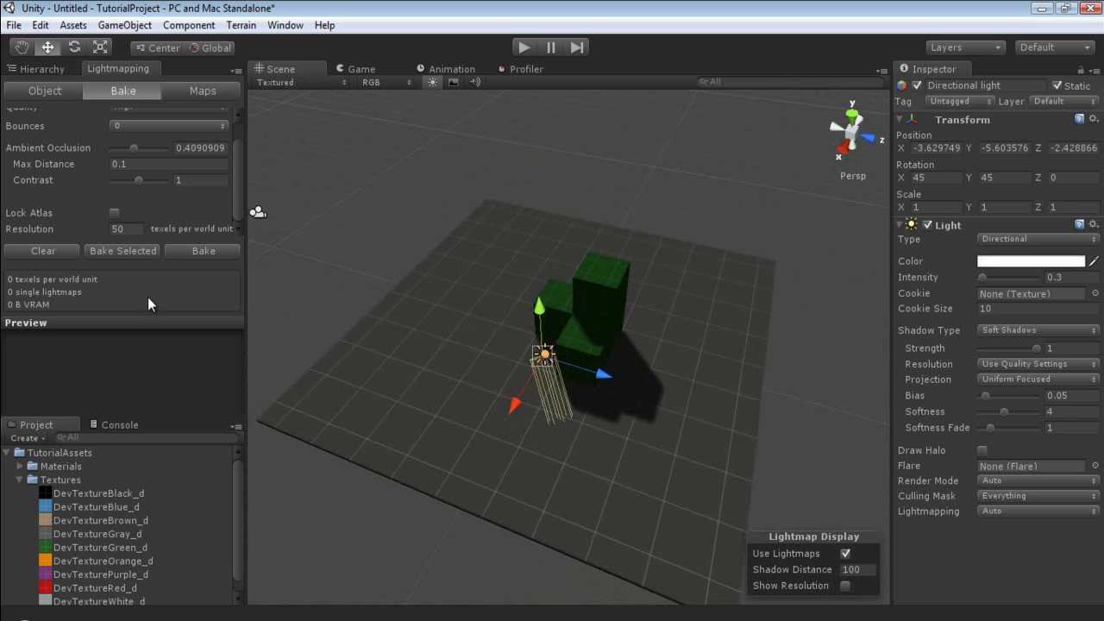
left_click(20, 480)
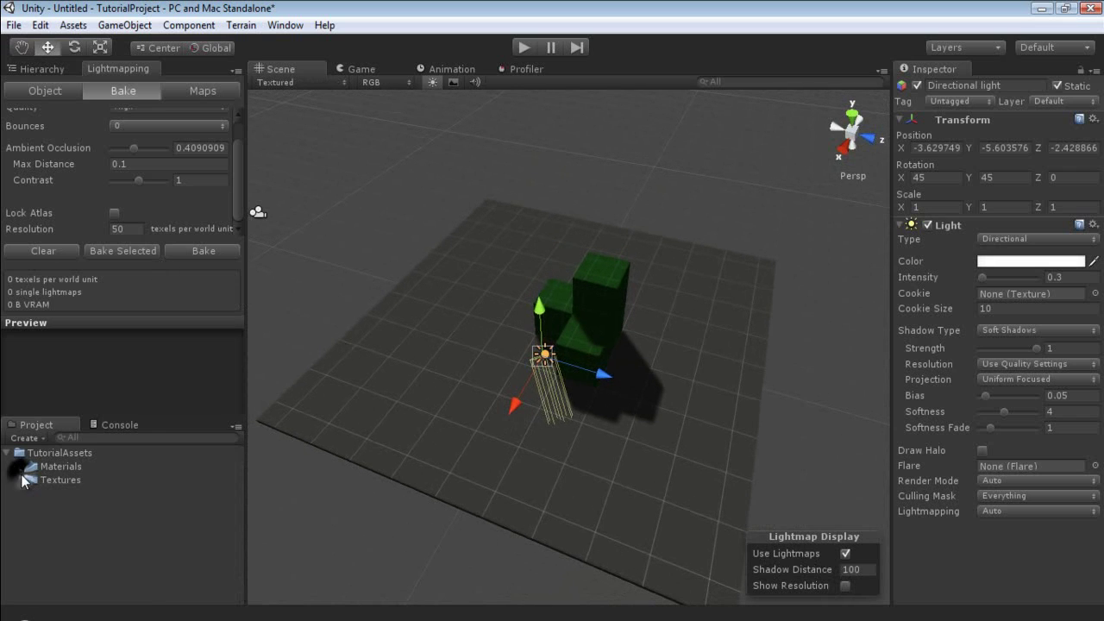
Start Save Scene As and go into the TutorialAssets folder
left_click(14, 24)
left_click(72, 111)
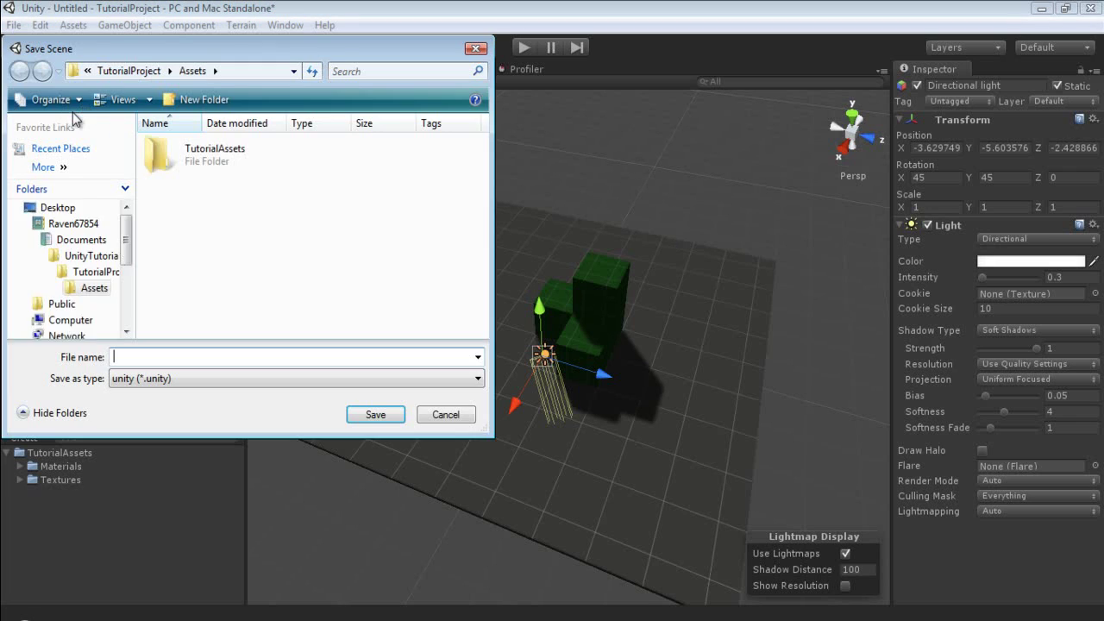
double_click(212, 153)
right_click(259, 248)
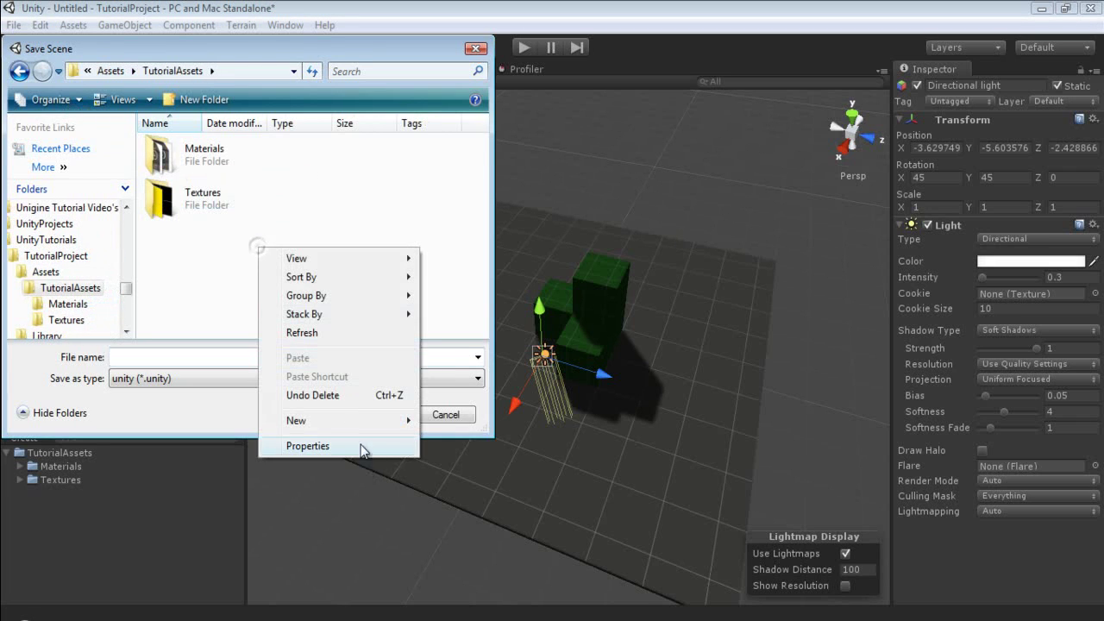
mouse_move(353, 420)
left_click(457, 188)
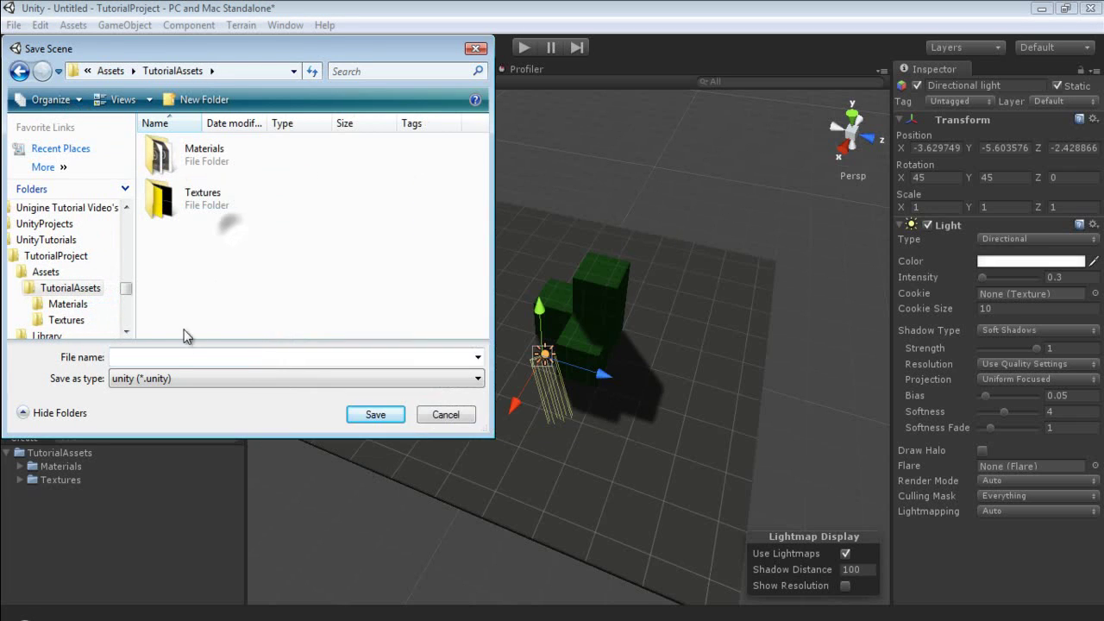
Name the scene file LightMapScene and confirm the save
left_click(177, 357)
type("Tuto")
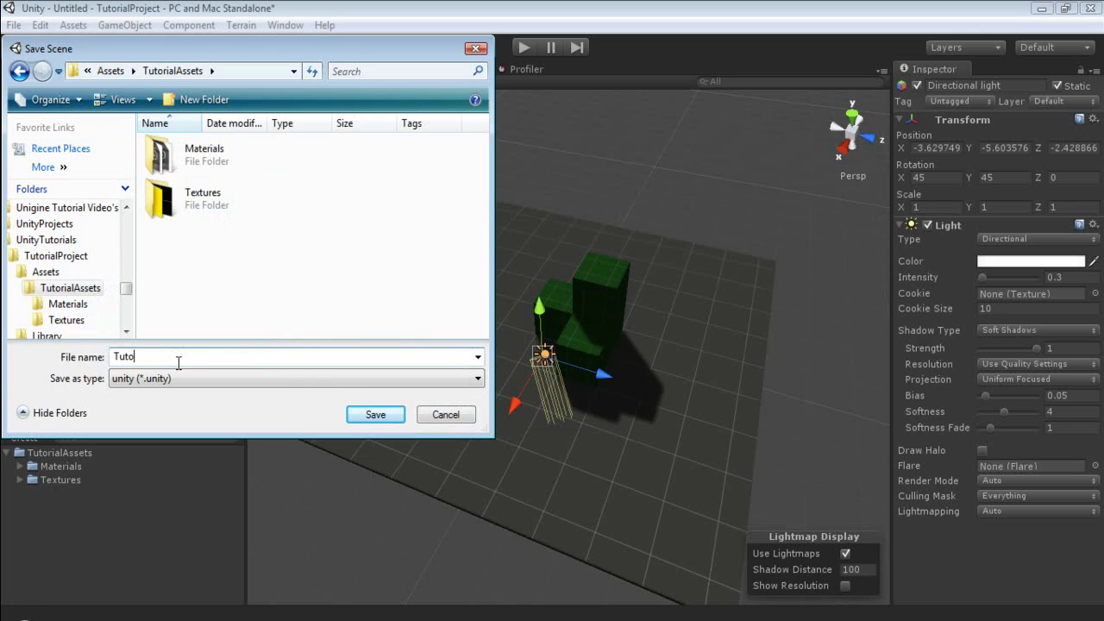
key("BackSpace")
key("BackSpace")
key("BackSpace")
key("BackSpace")
type("LightmapScene")
key("Left")
key("Left")
key("Left")
key("Left")
key("Left")
key("Left")
key("Left")
key("BackSpace")
type("M")
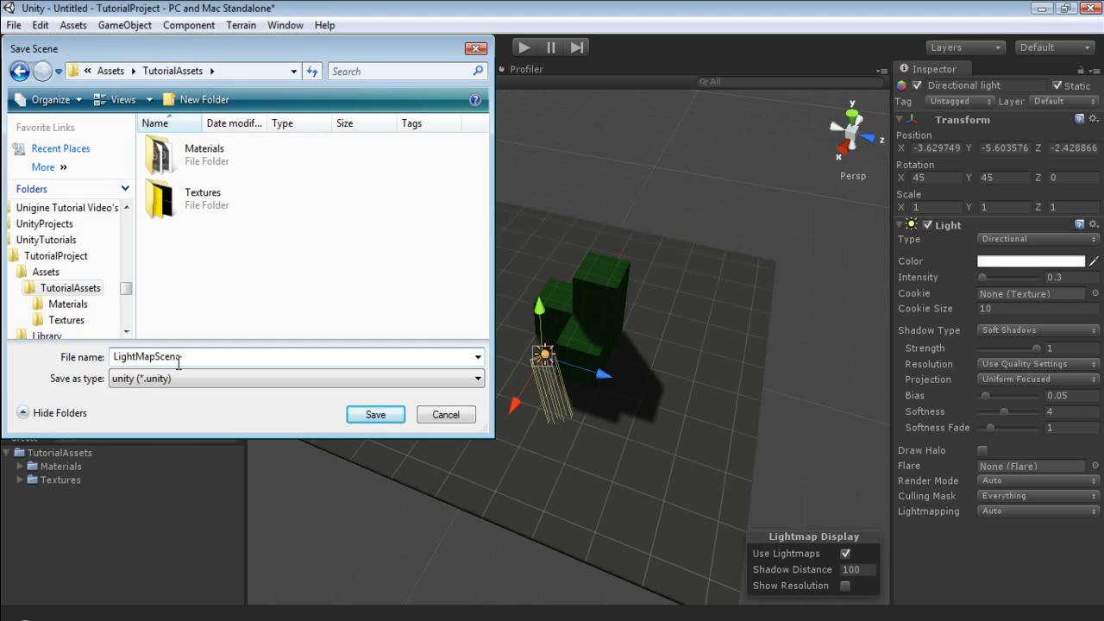
key("Return")
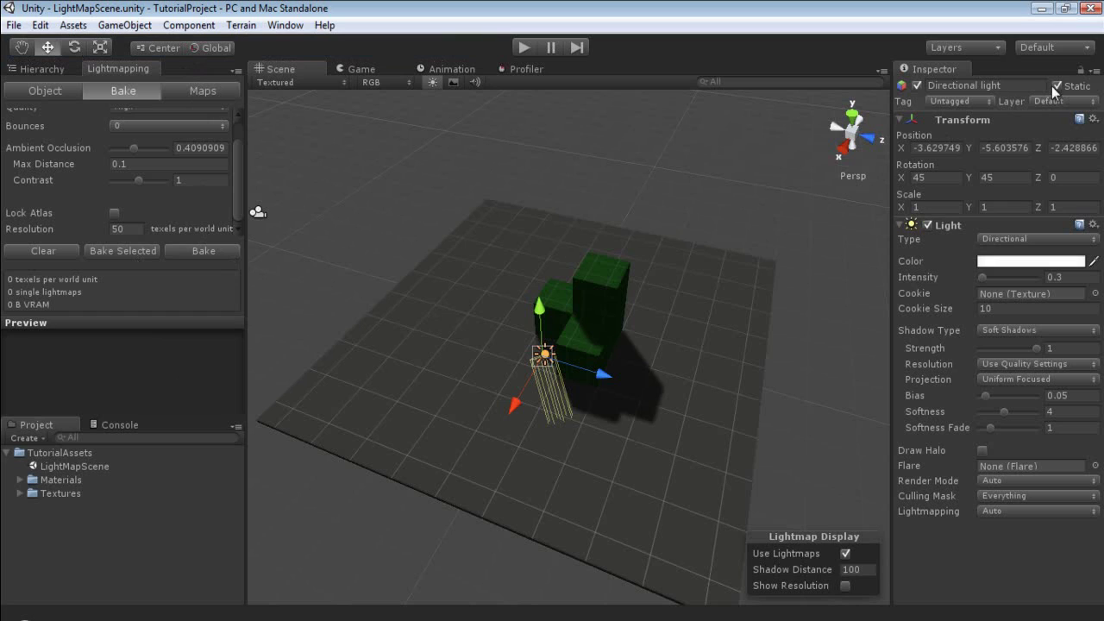
Bake the lighting, producing one 1024x512 lightmap at 50 texels per unit
left_click(206, 252)
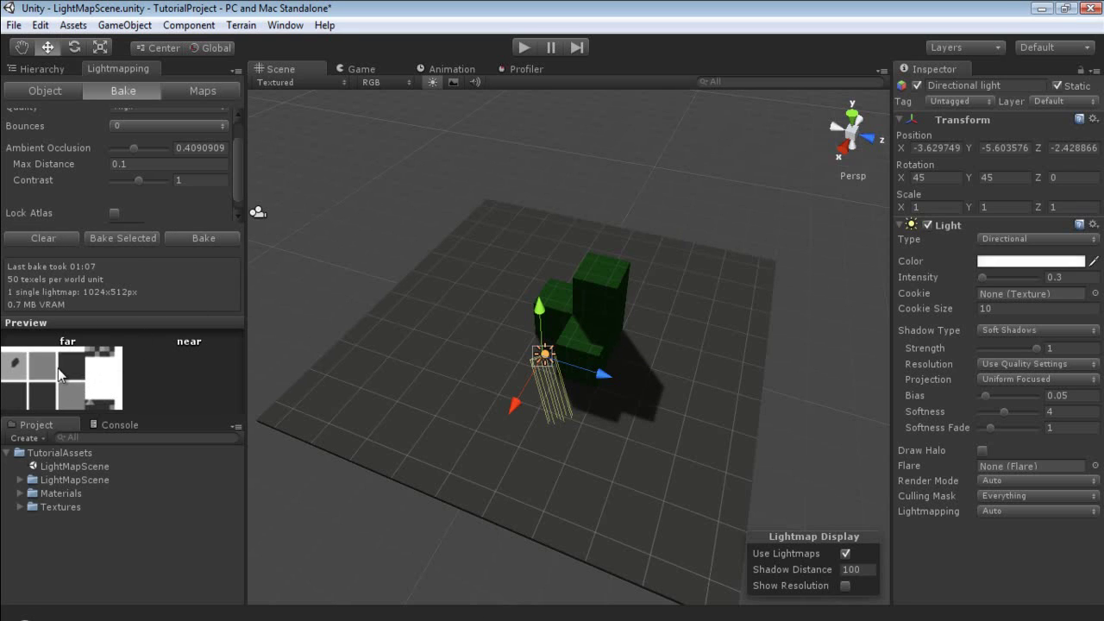
scroll(239, 155, "up", 2)
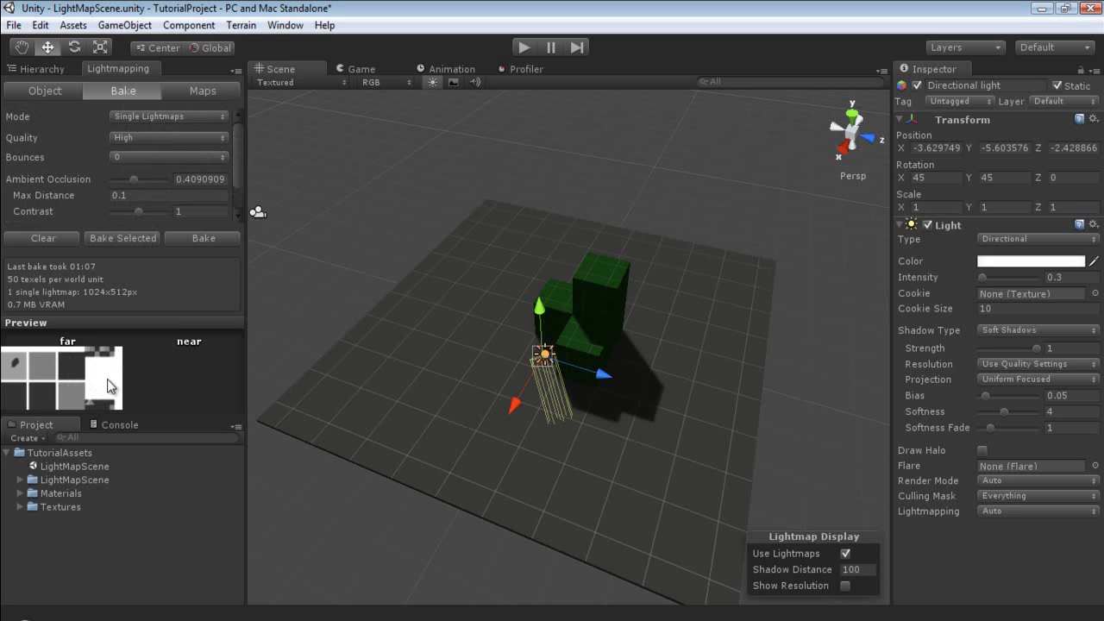
left_click(19, 479)
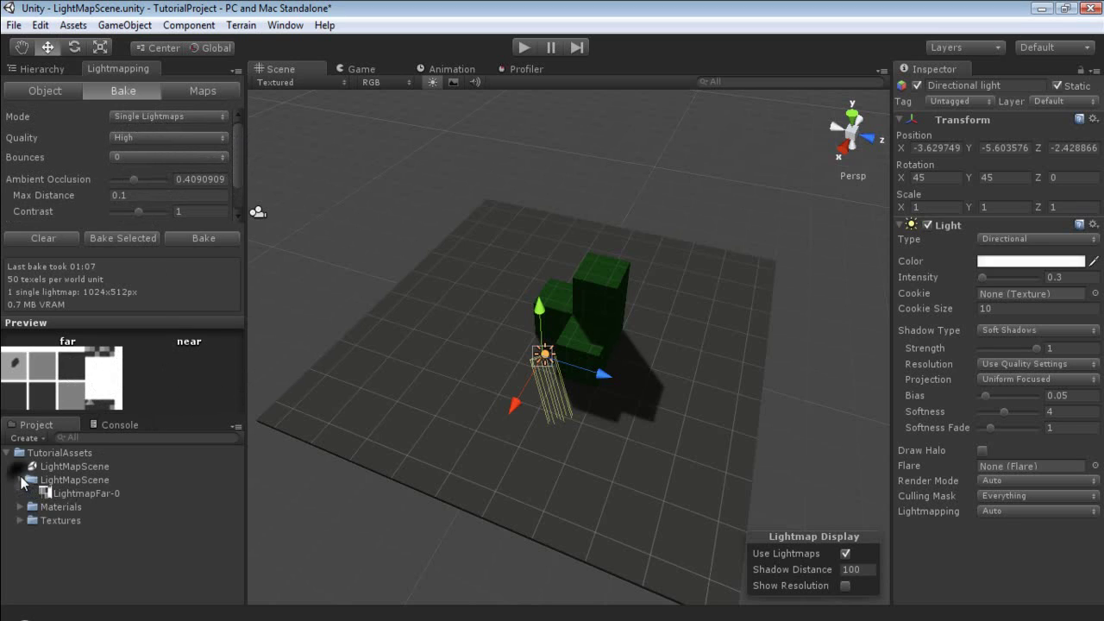
left_click(100, 496)
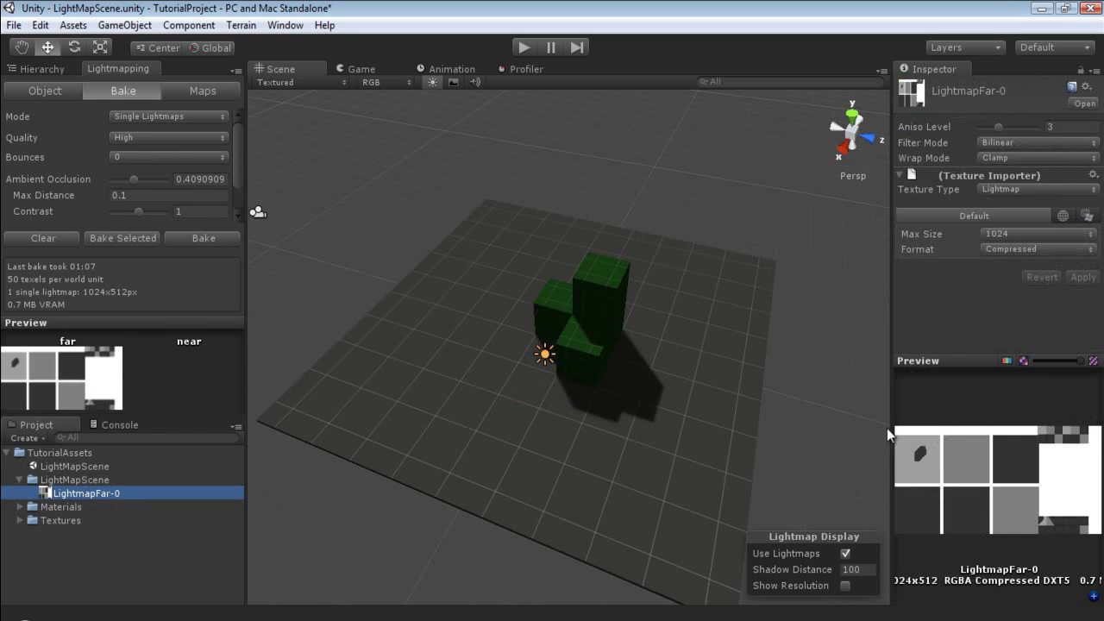
left_click(19, 480)
left_click(91, 464)
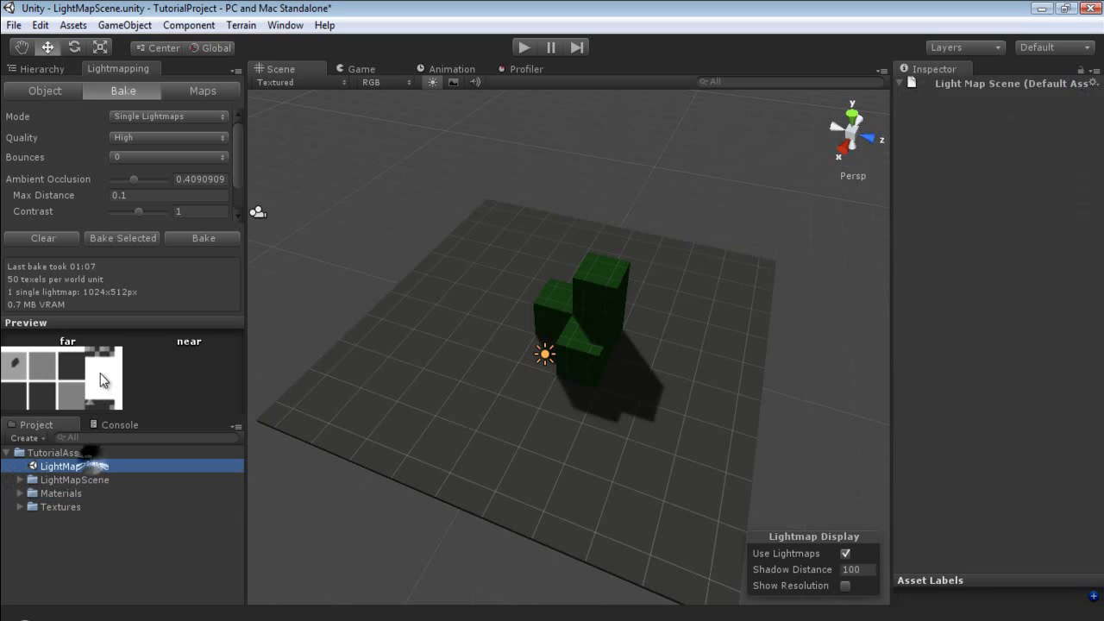
Disable the directional light's Light component and inspect the green cubes' baked shadows up close
left_click(553, 351)
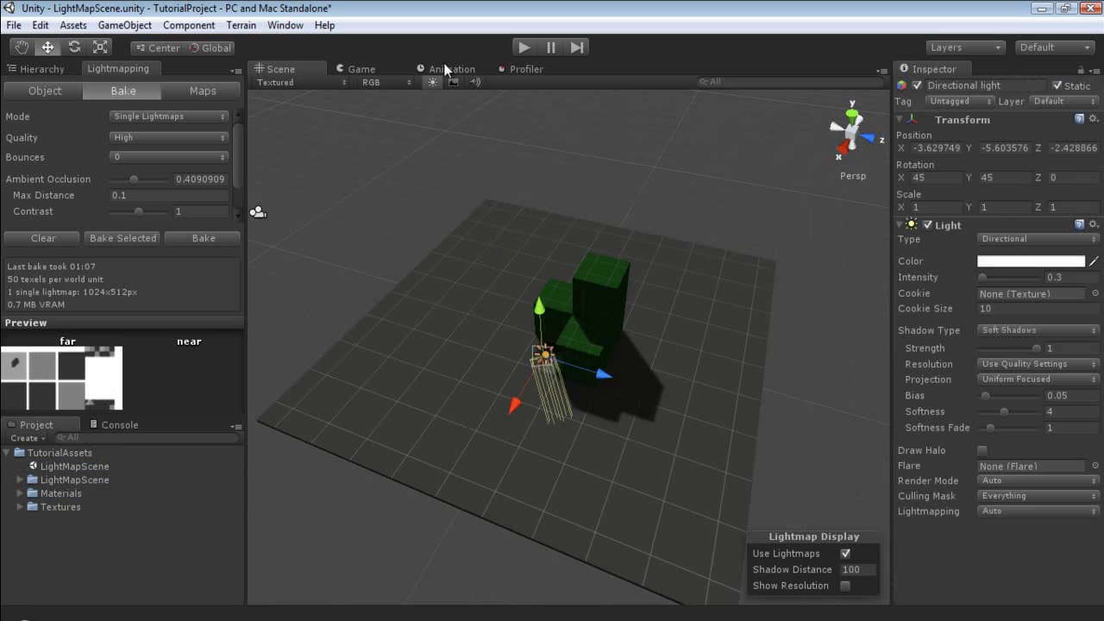
left_click(929, 224)
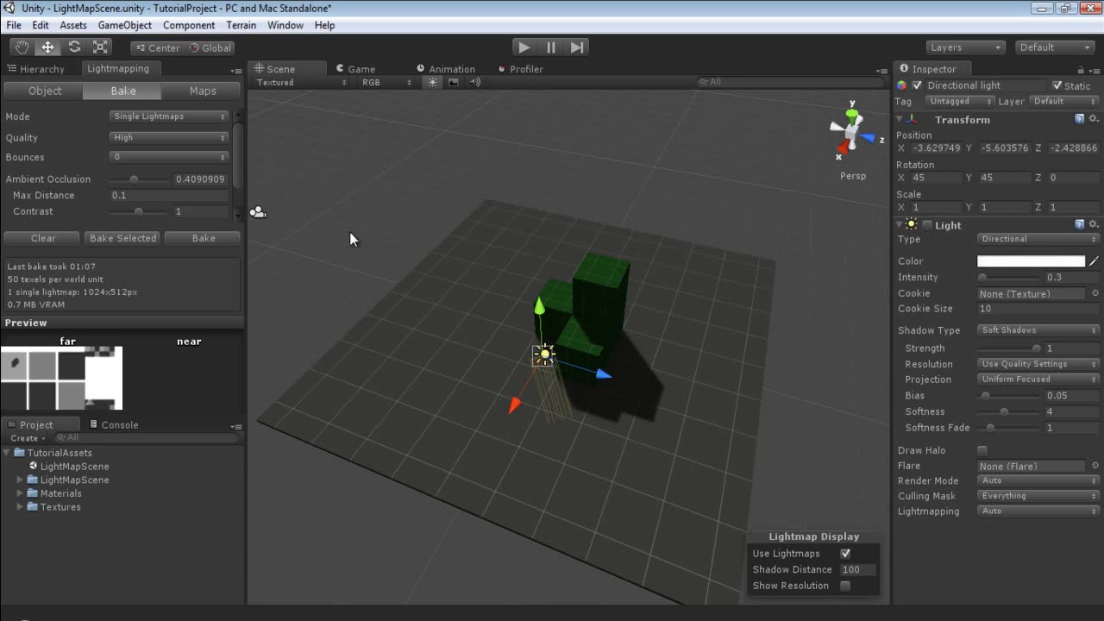
right_click_drag(351, 232, 742, 231, "alt")
left_click_drag(743, 231, 863, 242, "alt")
left_click_drag(929, 238, 558, 404, "alt")
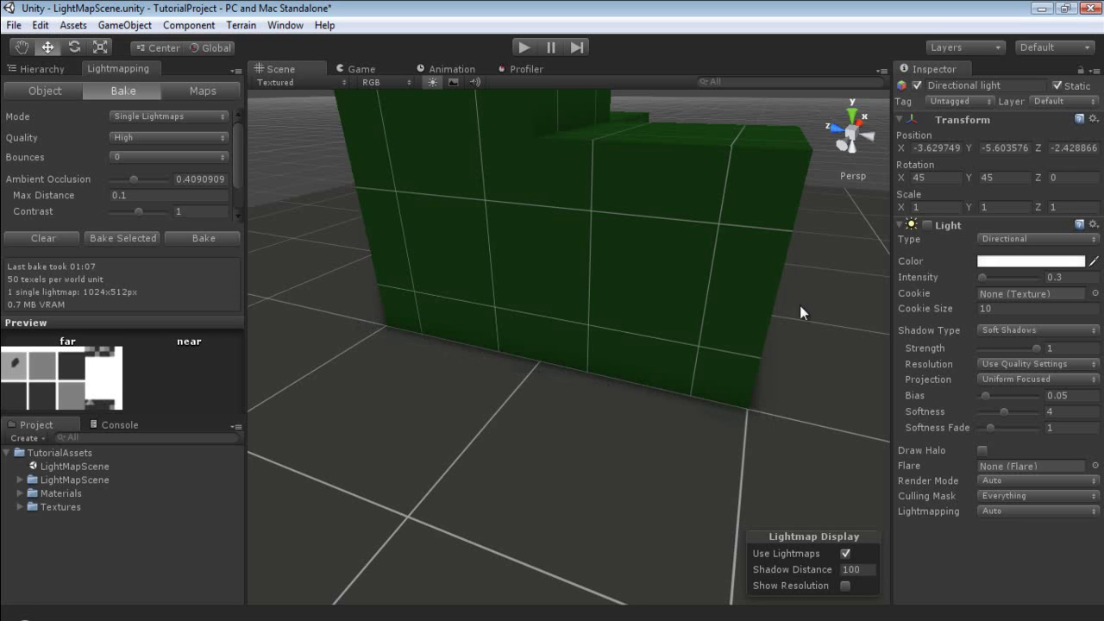
left_click_drag(800, 306, 1012, 375, "alt")
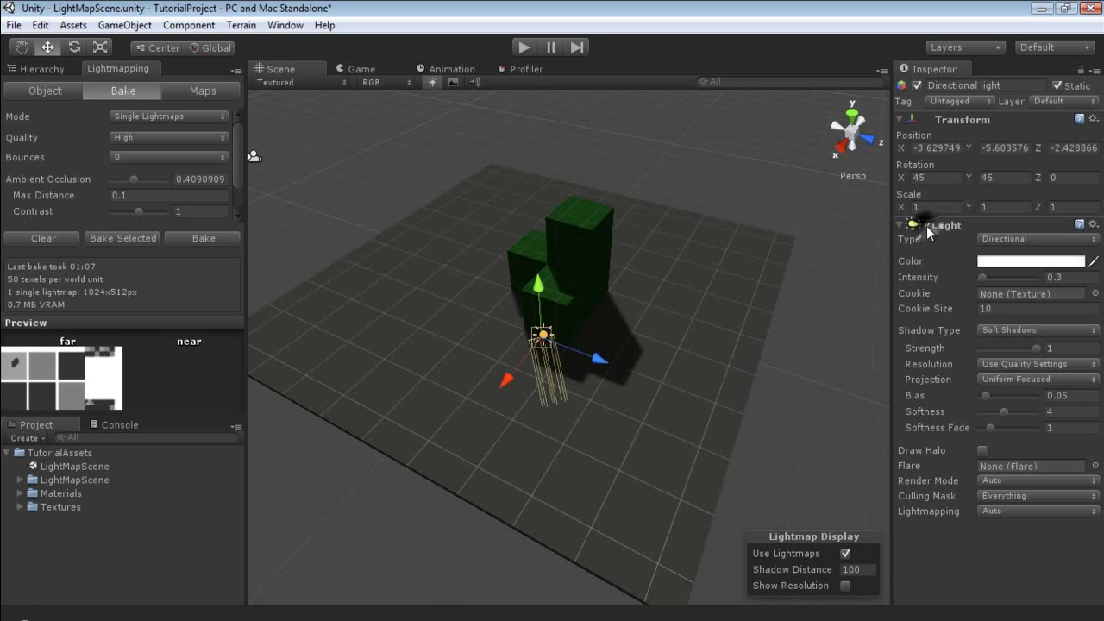
Deselect the directional light and turn the view slightly around the cubes
left_click(723, 175)
right_click_drag(724, 176, 714, 177)
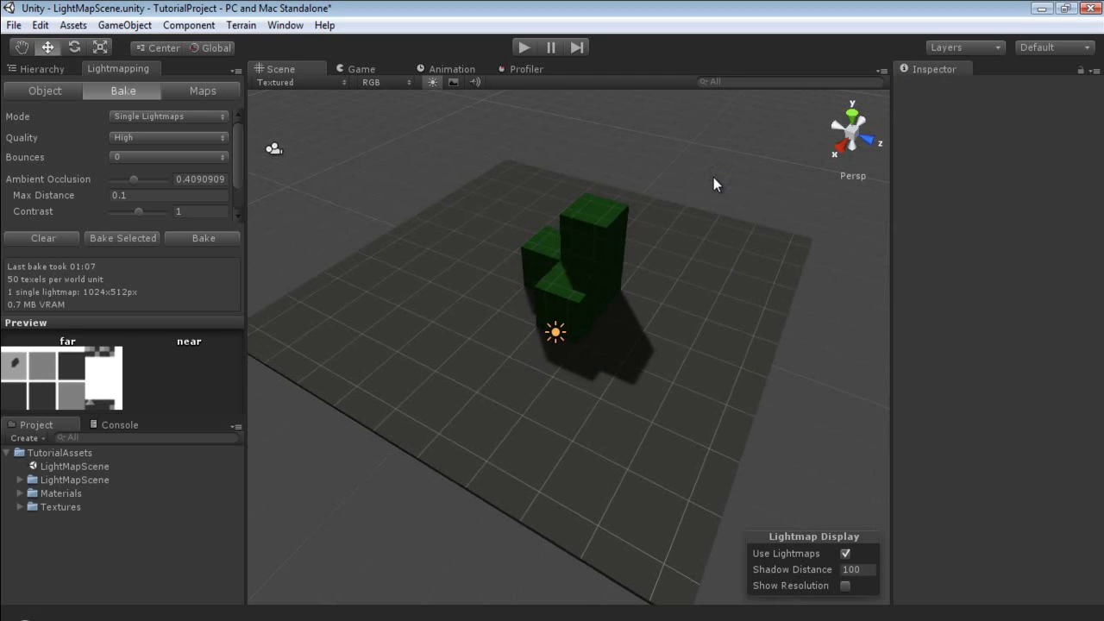